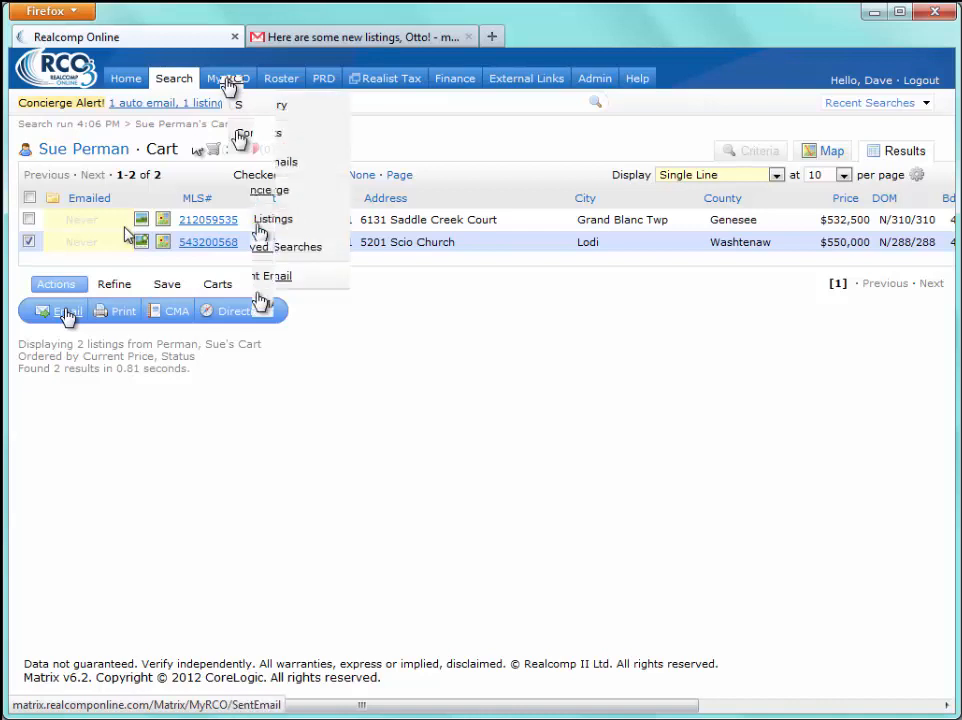
Step: Start a new CMA and assign the intended client as its contact, leaving the description blank
click(260, 300)
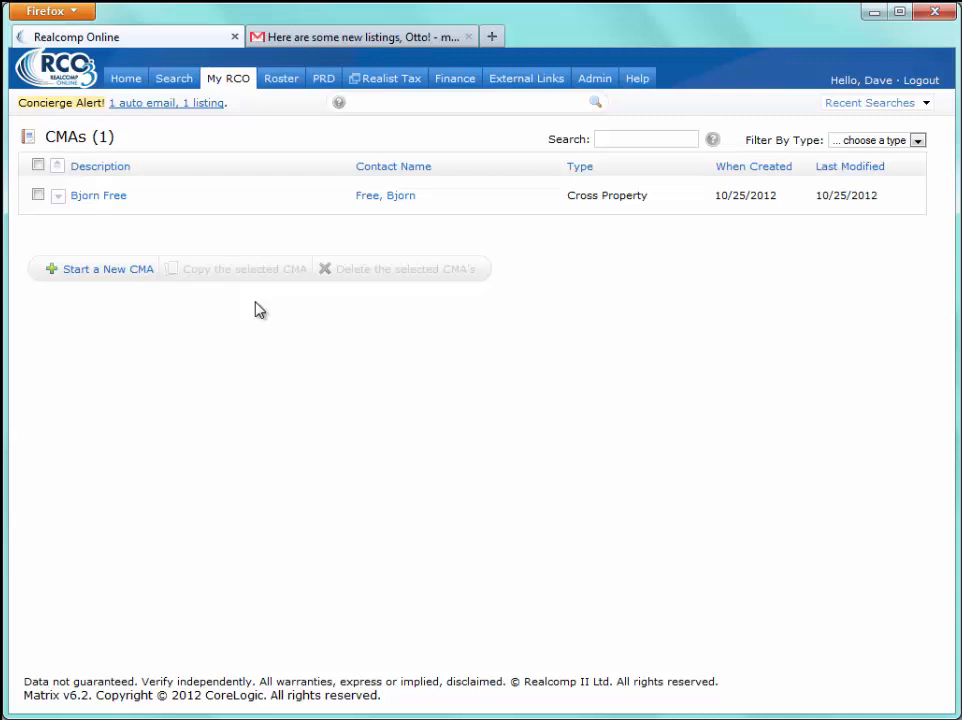
click(138, 282)
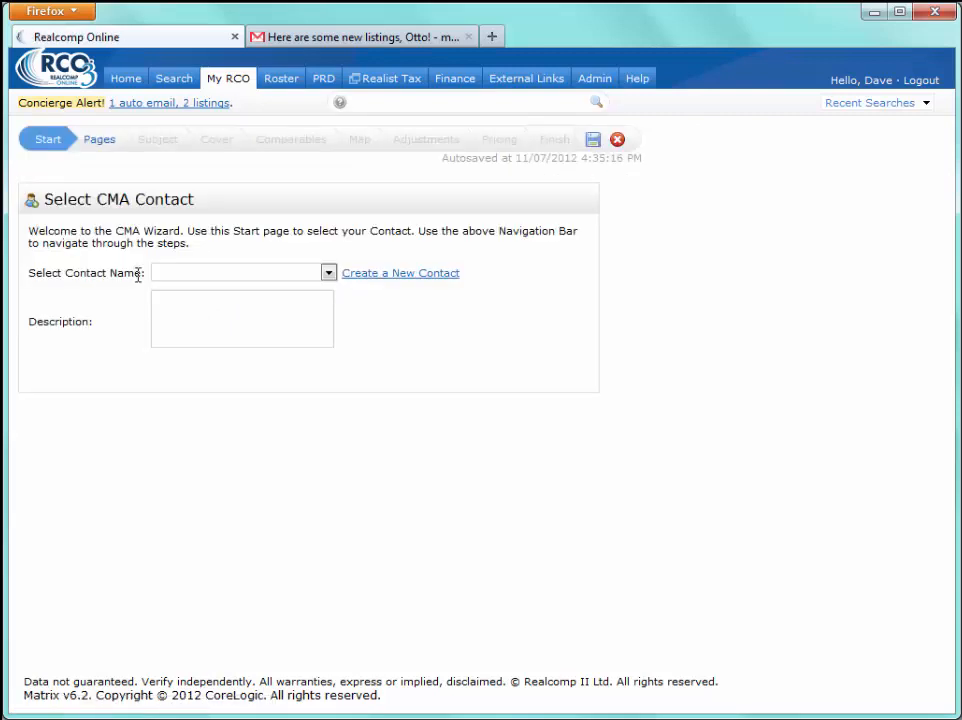
click(222, 275)
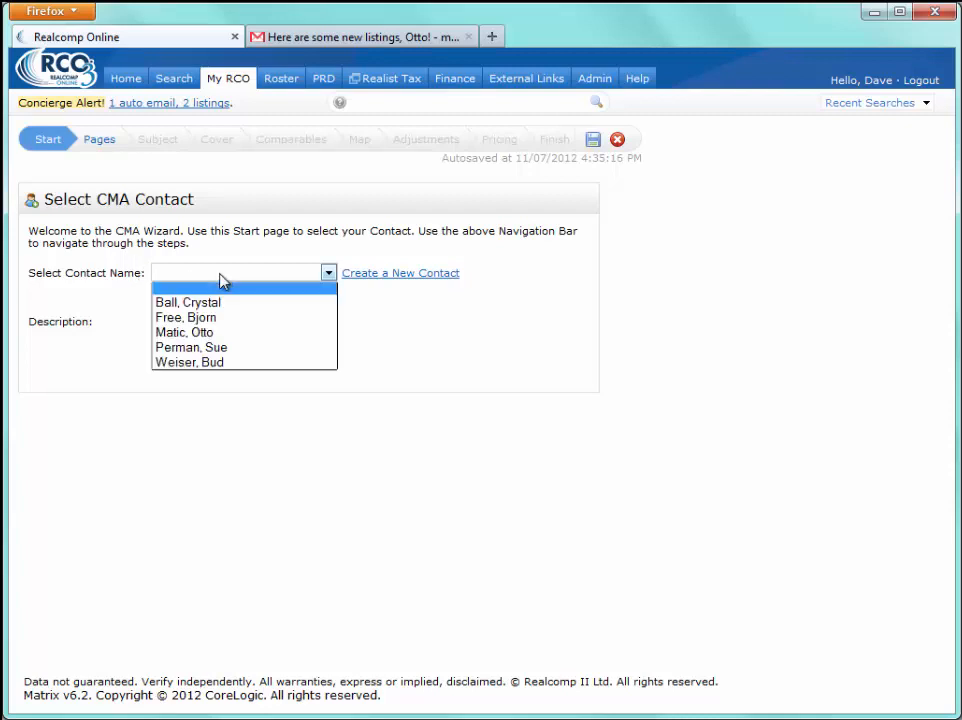
click(226, 364)
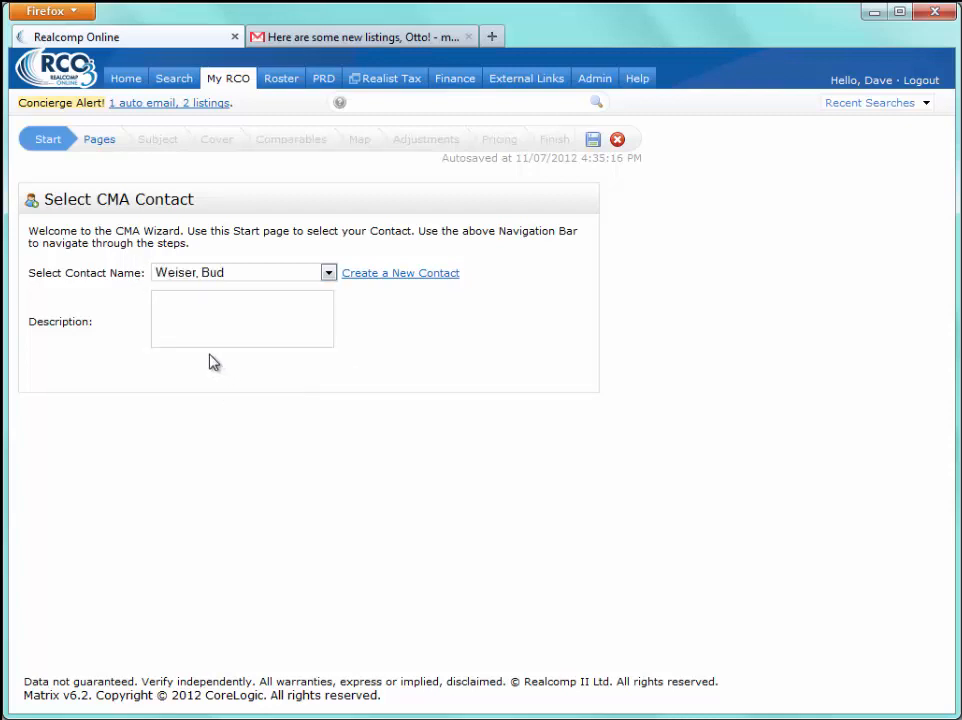
click(208, 325)
Step: Go to the CMA's page selection and view the custom PDF upload form, leaving it without uploading a file
click(100, 145)
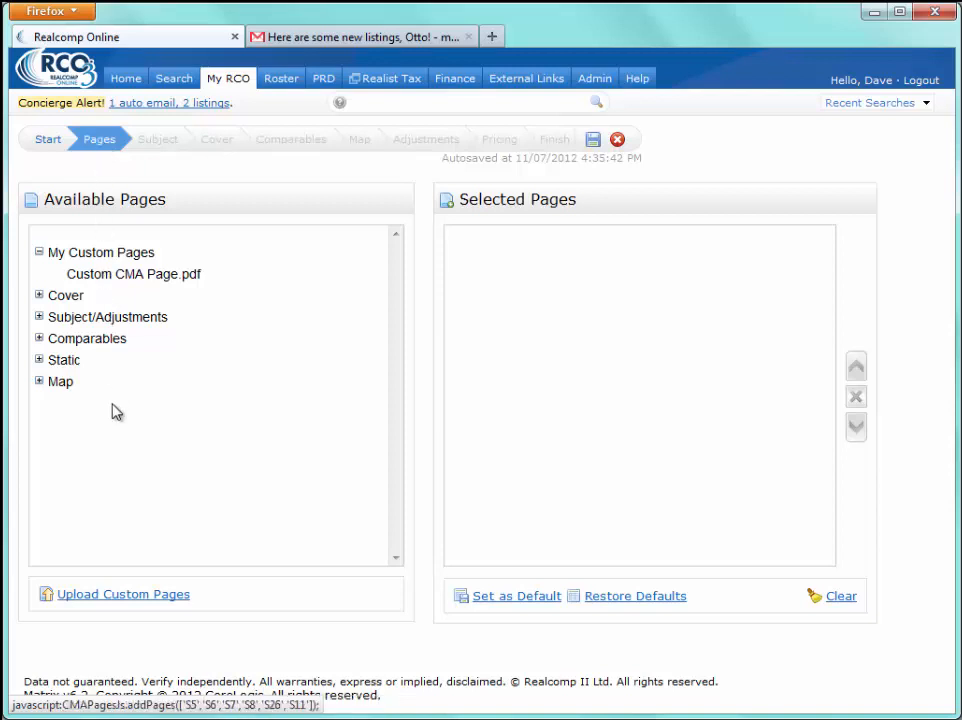
click(133, 598)
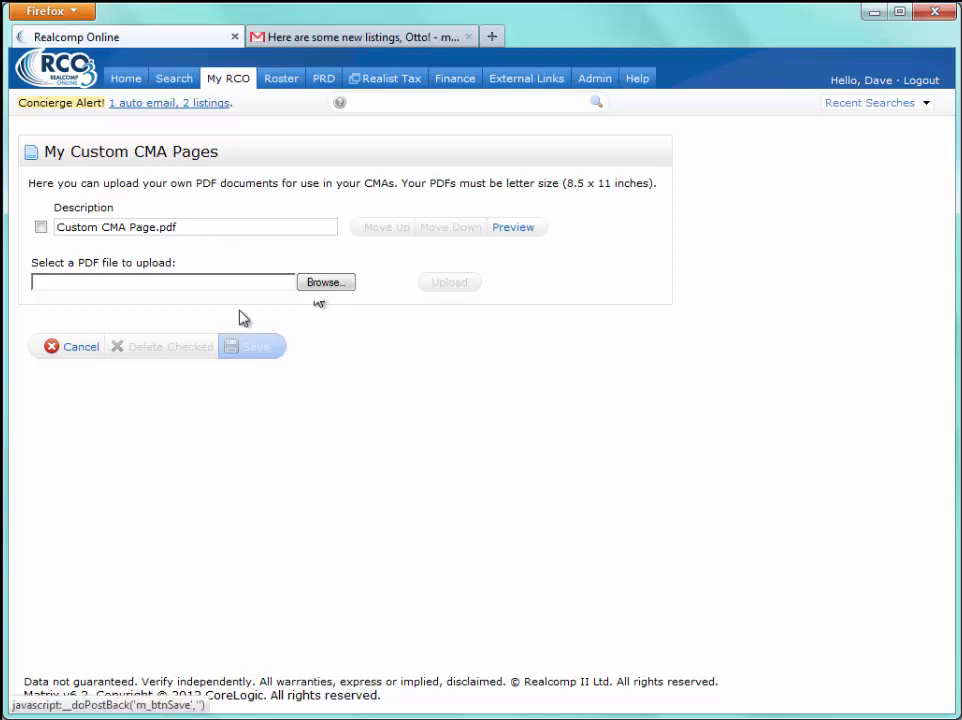
click(80, 347)
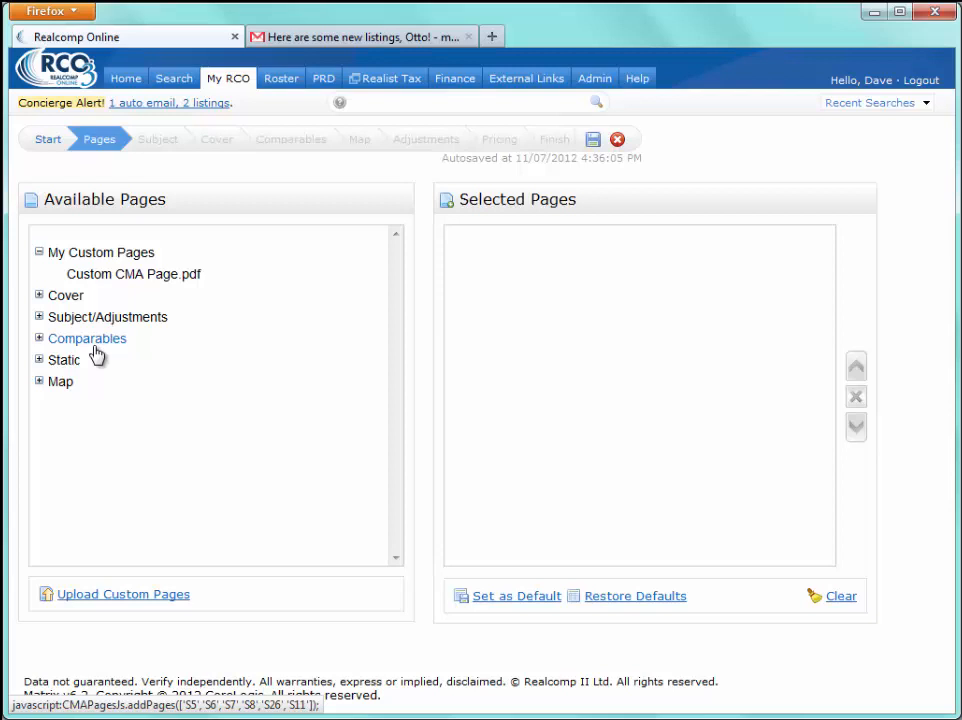
Step: Add Custom CMA Page.pdf and Cover Sheet with Agent Photo to the selected pages
click(137, 276)
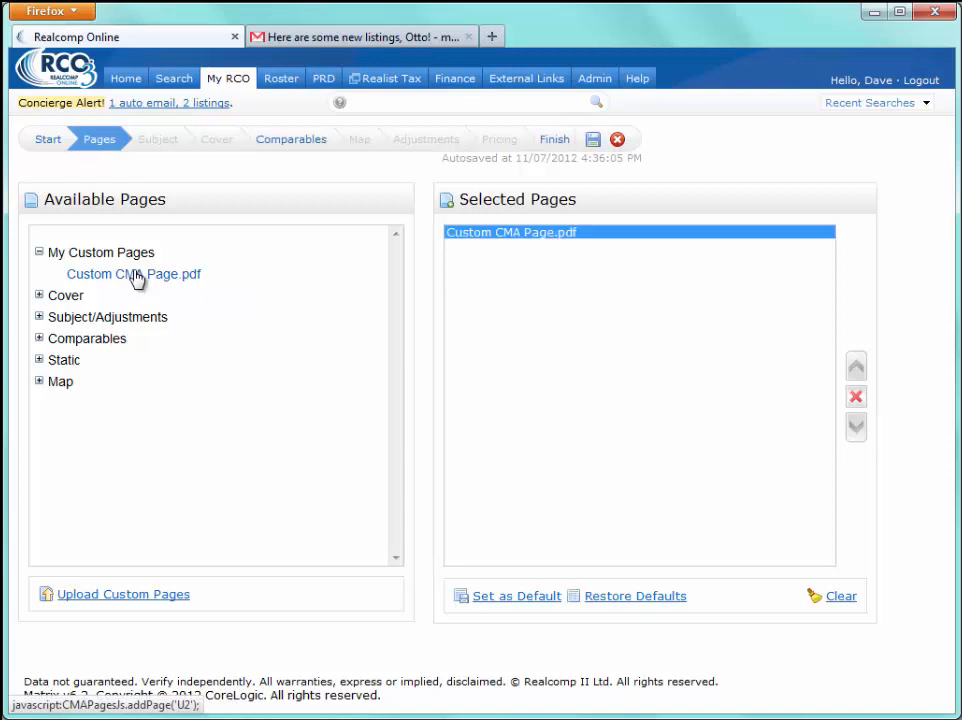
click(40, 297)
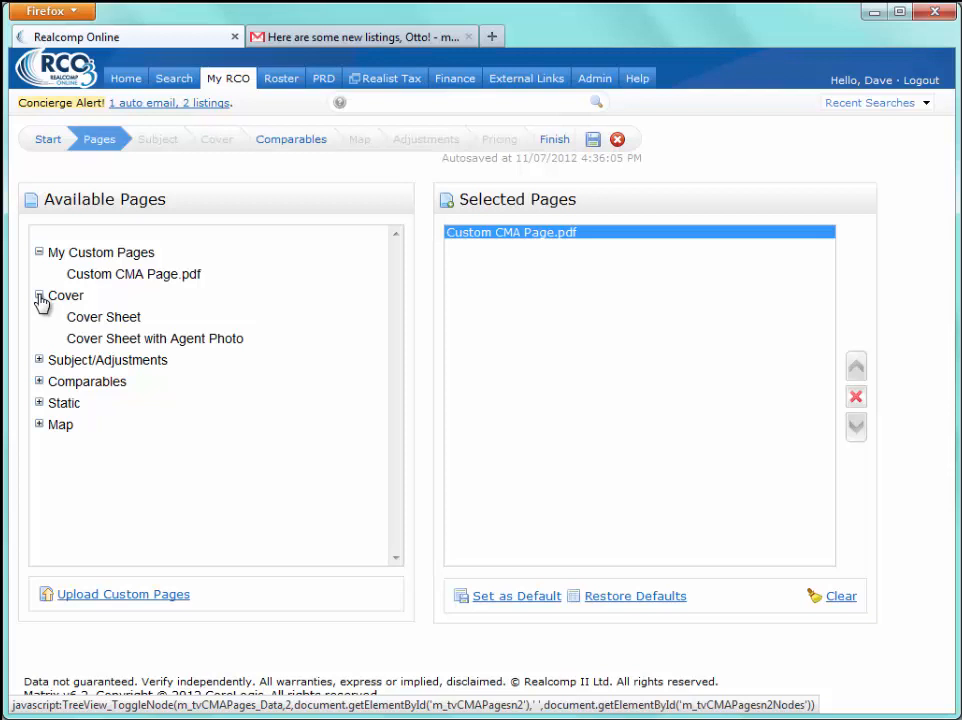
click(119, 341)
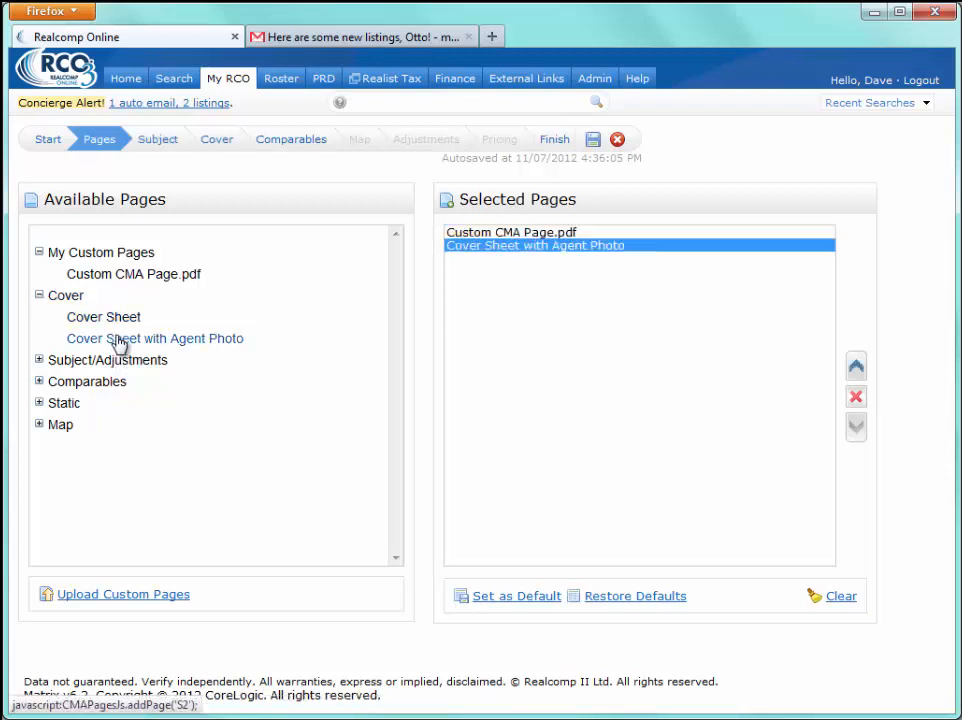
Step: Add all Subject/Adjustments pages and all Comparables pages to the selected pages
click(40, 361)
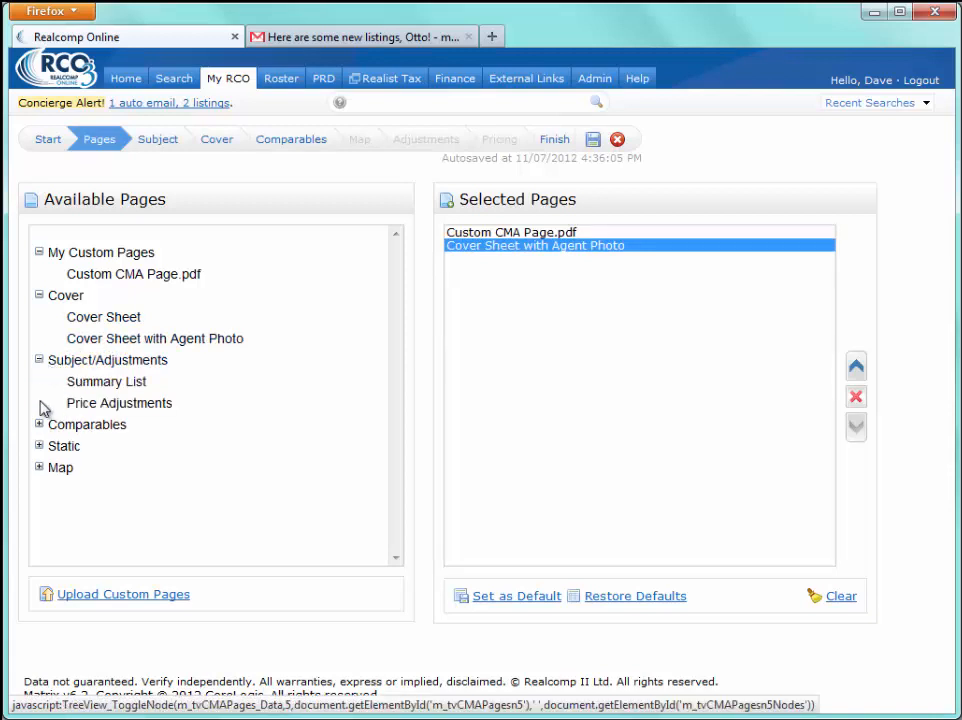
click(39, 424)
scroll(50, 424, down, 1)
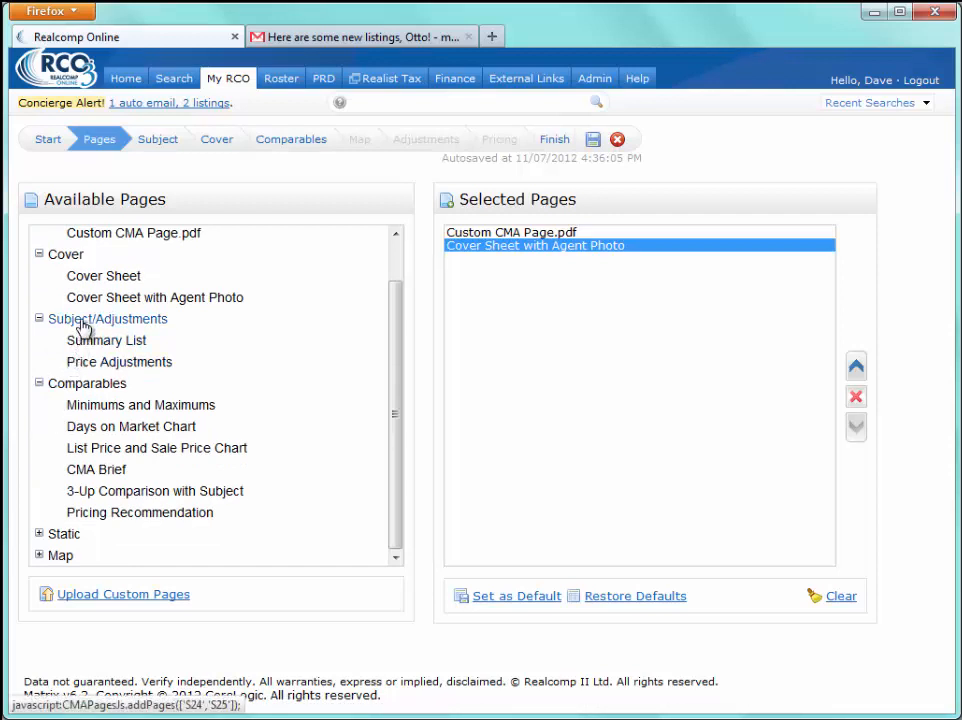
click(84, 328)
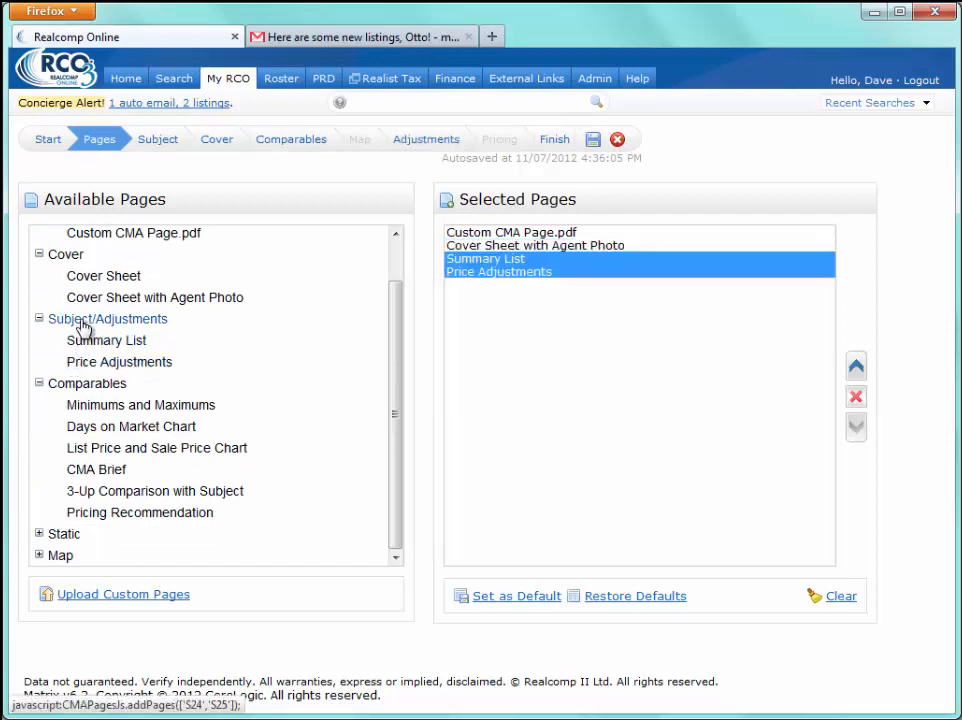
click(84, 393)
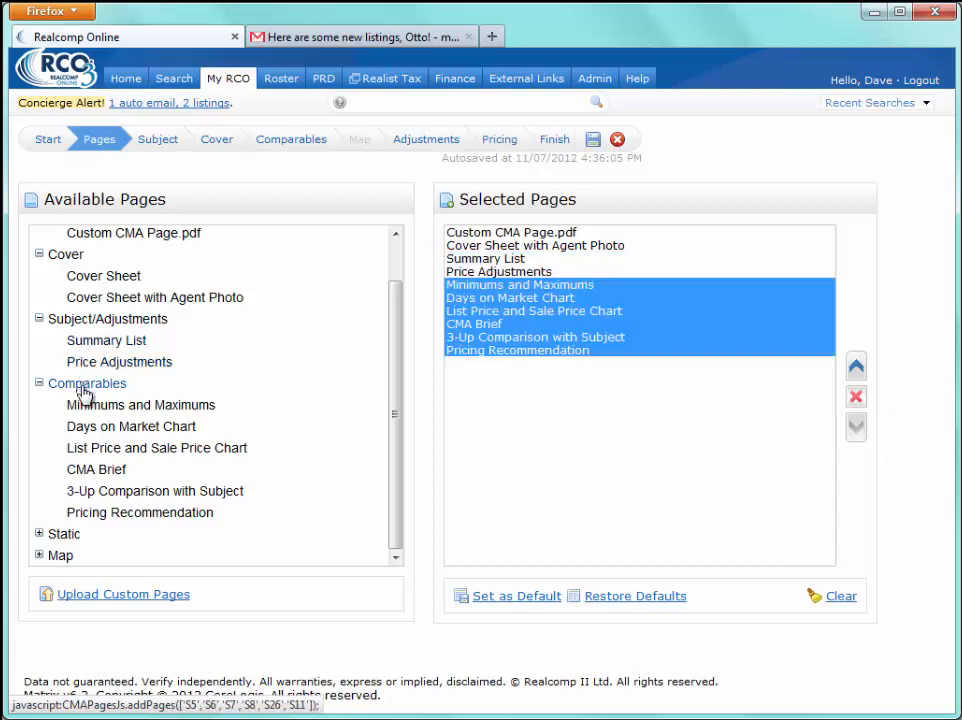
Step: Add the static pages My Guarantee To You, CMA Explanation, Importance of Pricing and Pitfalls of Overpricing, plus the CMA Map Layout
click(40, 536)
scroll(130, 450, down, 5)
click(120, 341)
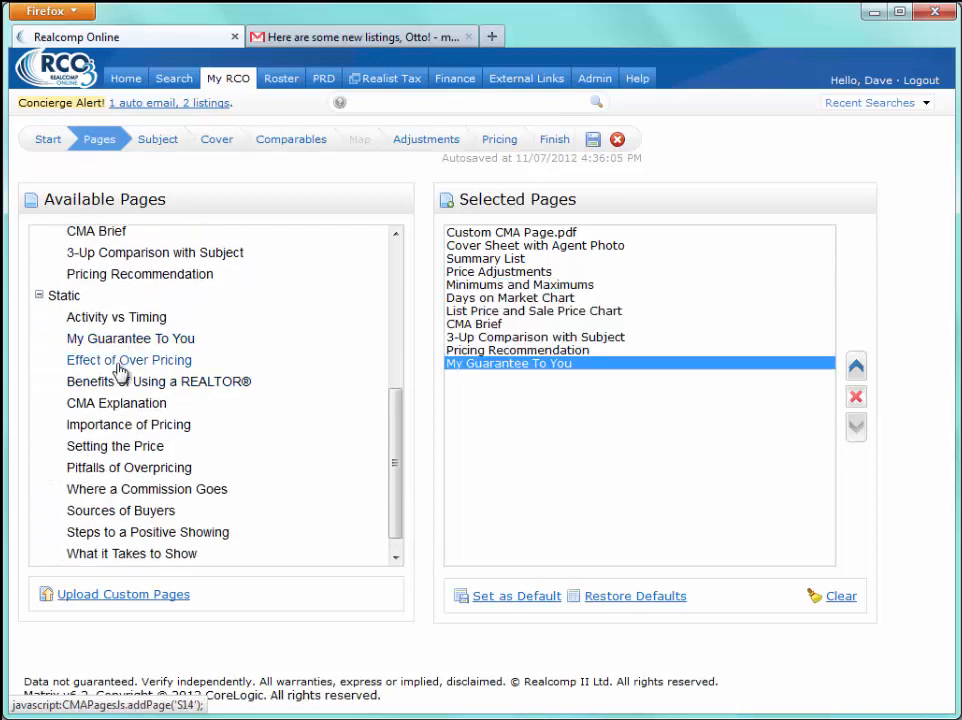
click(120, 403)
click(122, 425)
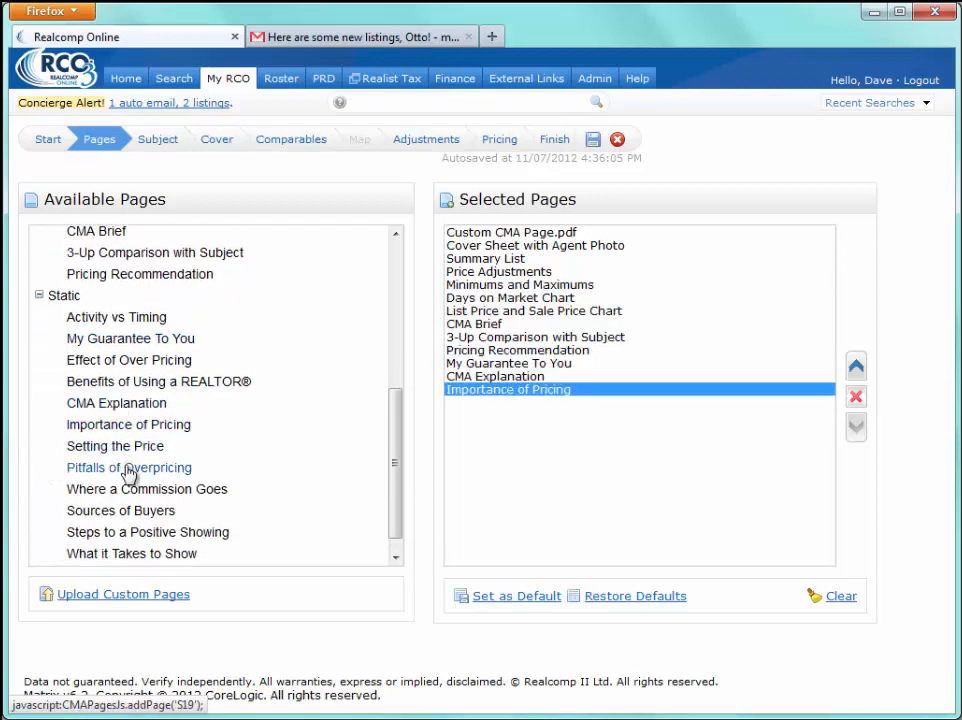
click(129, 466)
scroll(132, 467, down, 1)
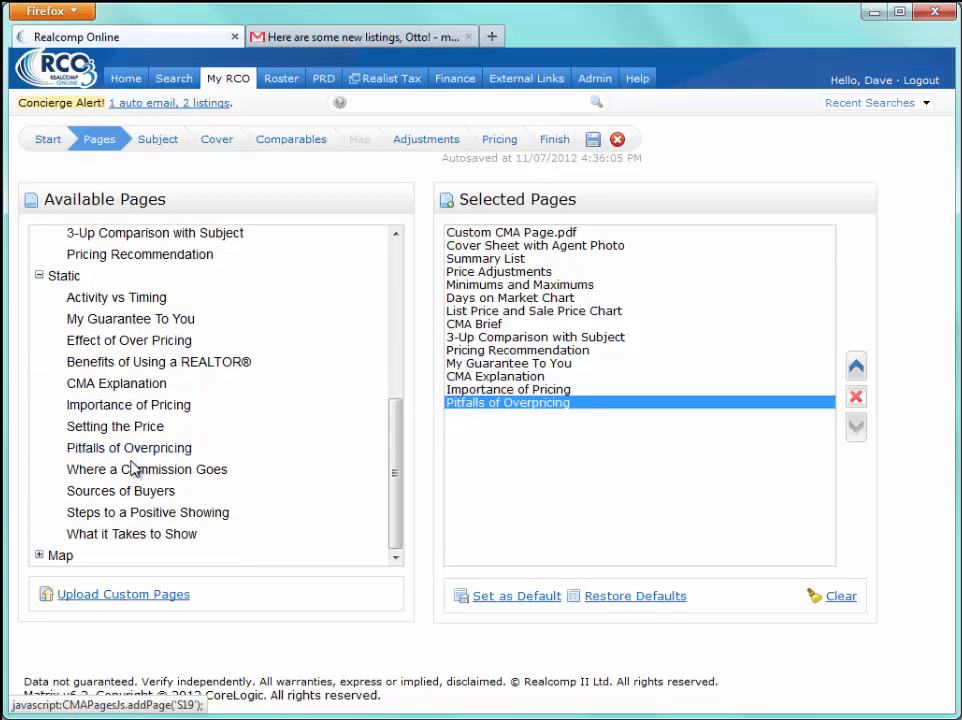
click(41, 555)
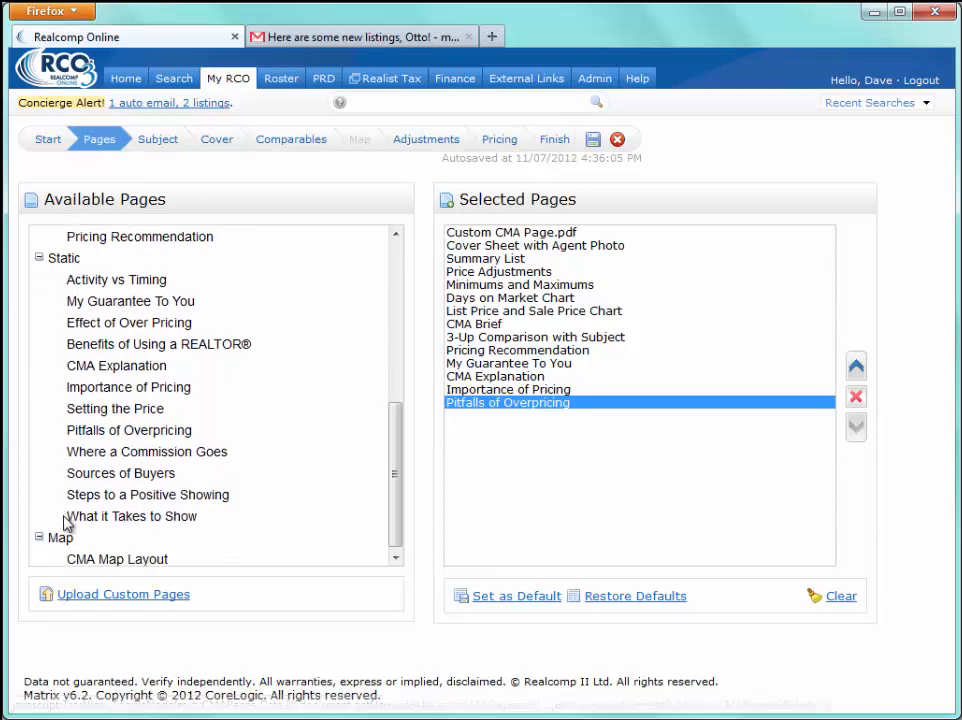
click(139, 558)
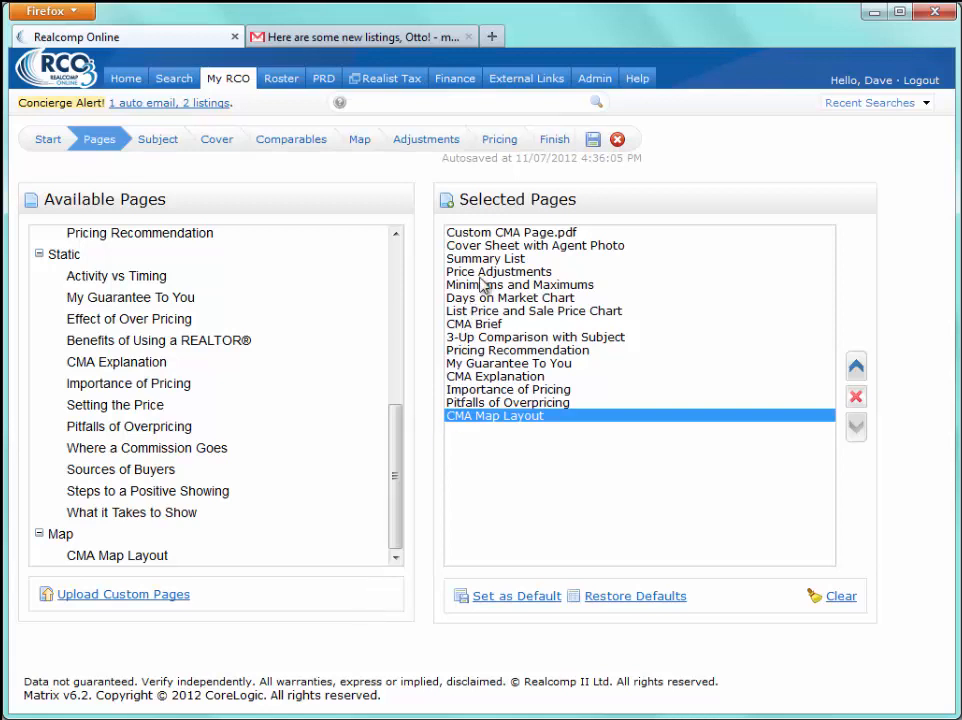
Step: Reorder the selected pages so Cover Sheet with Agent Photo comes first and Custom CMA Page.pdf follows Price Adjustments
click(496, 246)
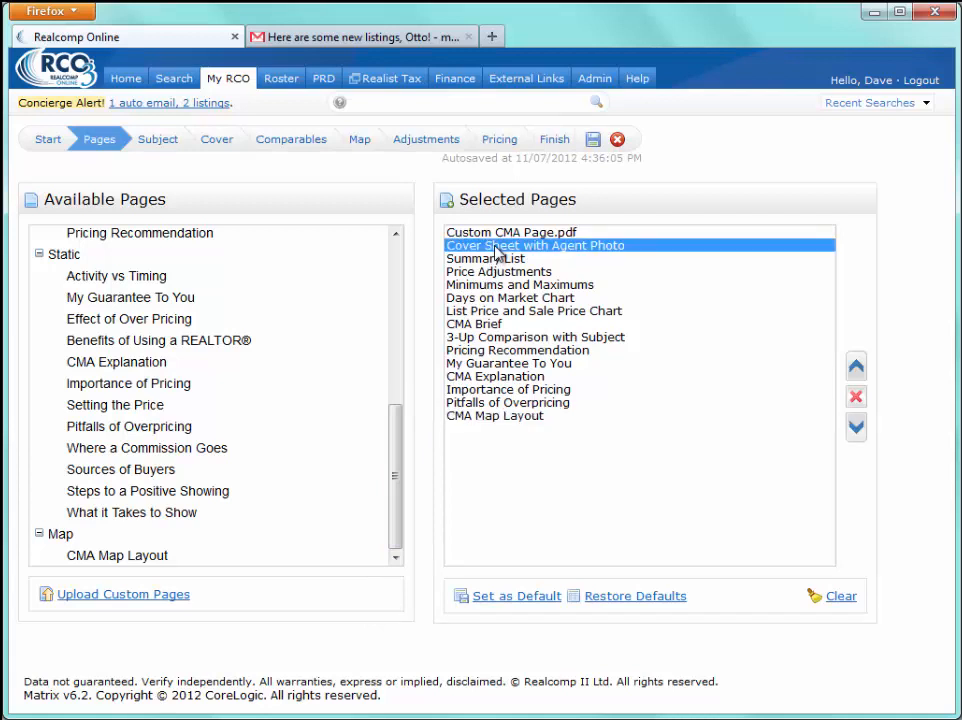
click(857, 368)
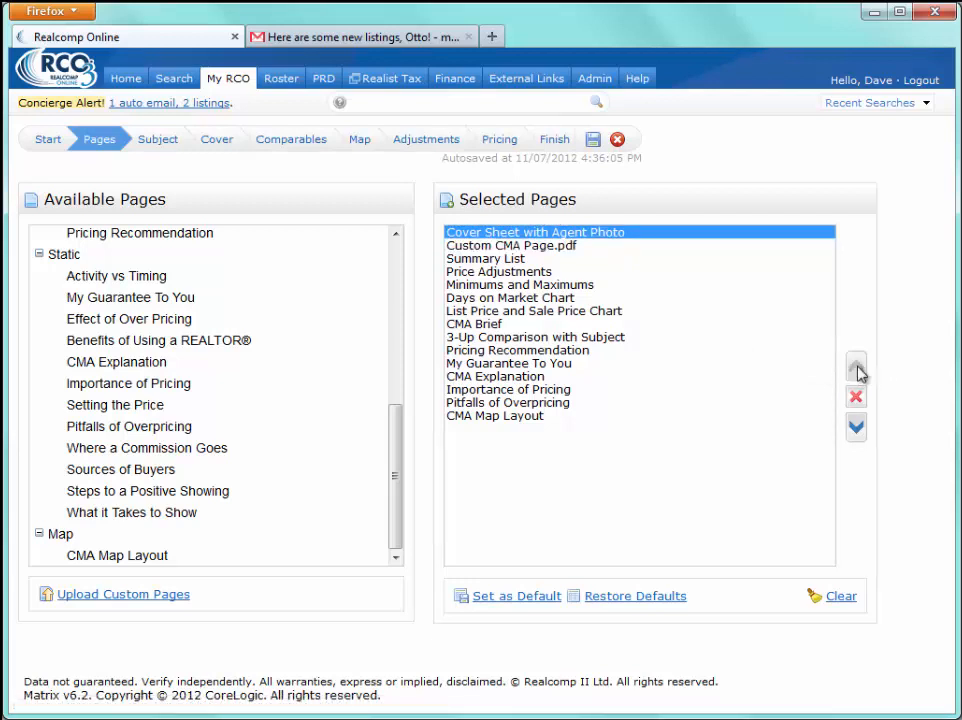
click(545, 249)
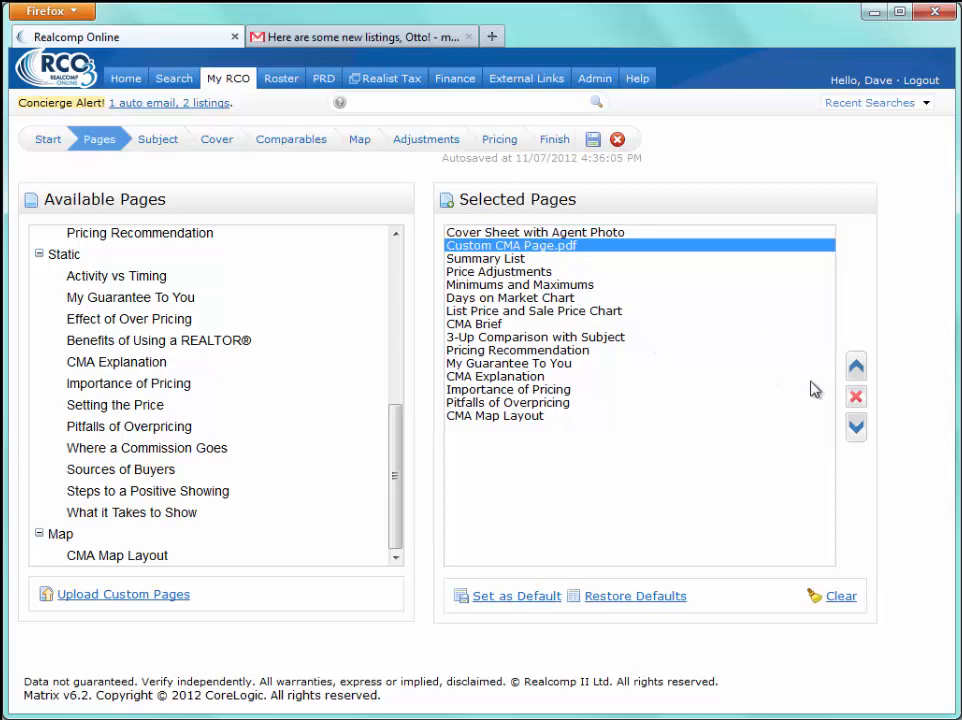
click(856, 428)
click(856, 428)
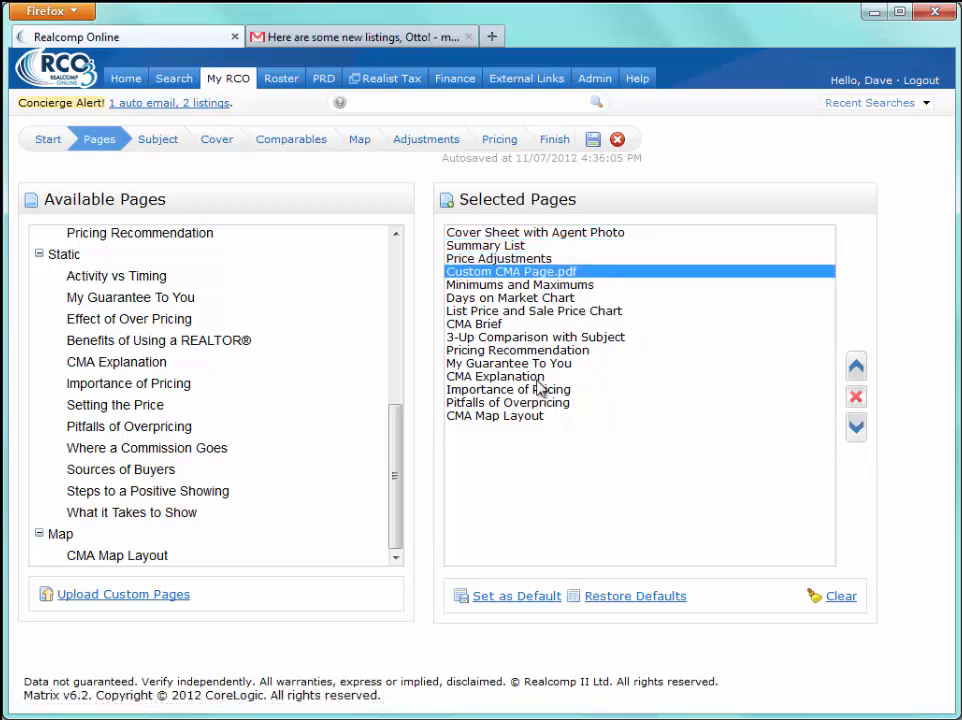
Step: Move CMA Explanation and Pitfalls of Overpricing together up three places in the selected pages
click(480, 377)
ctrl+click(536, 403)
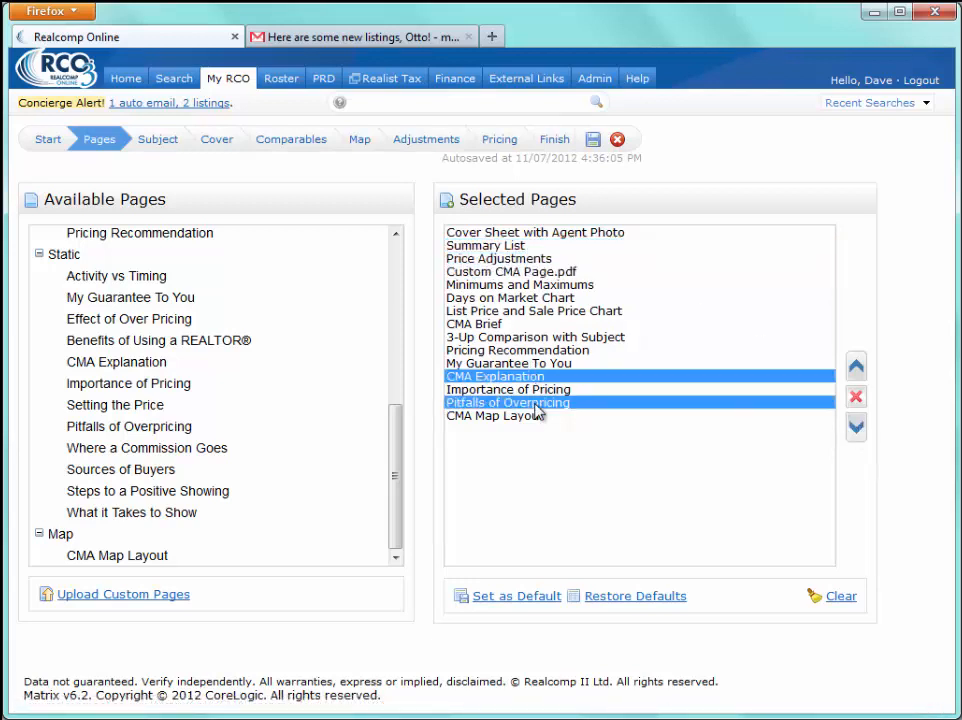
click(856, 367)
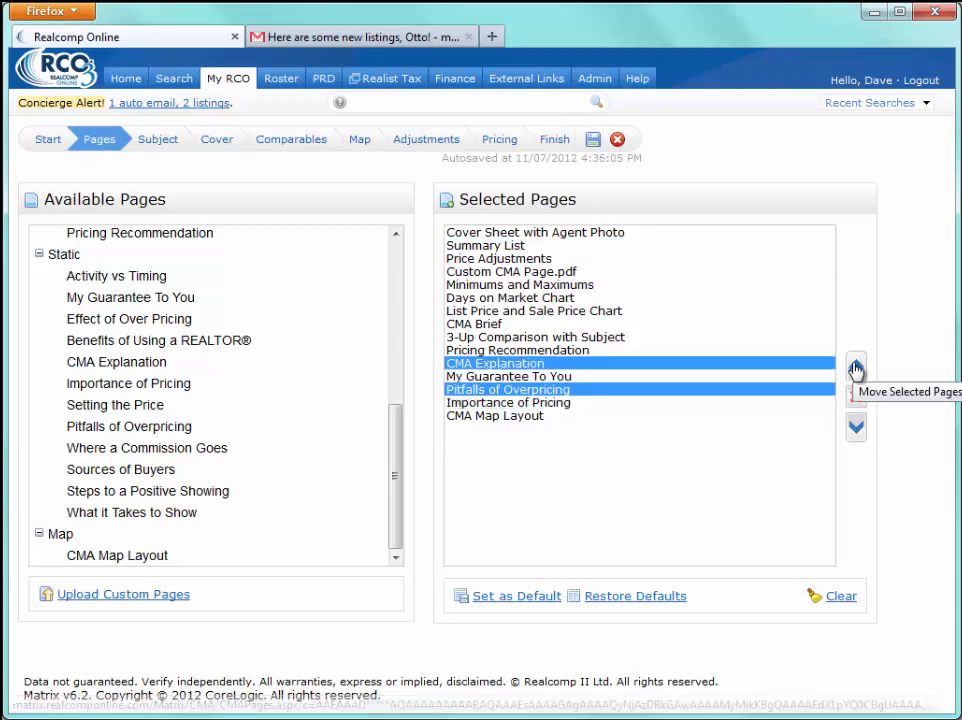
click(856, 367)
click(856, 368)
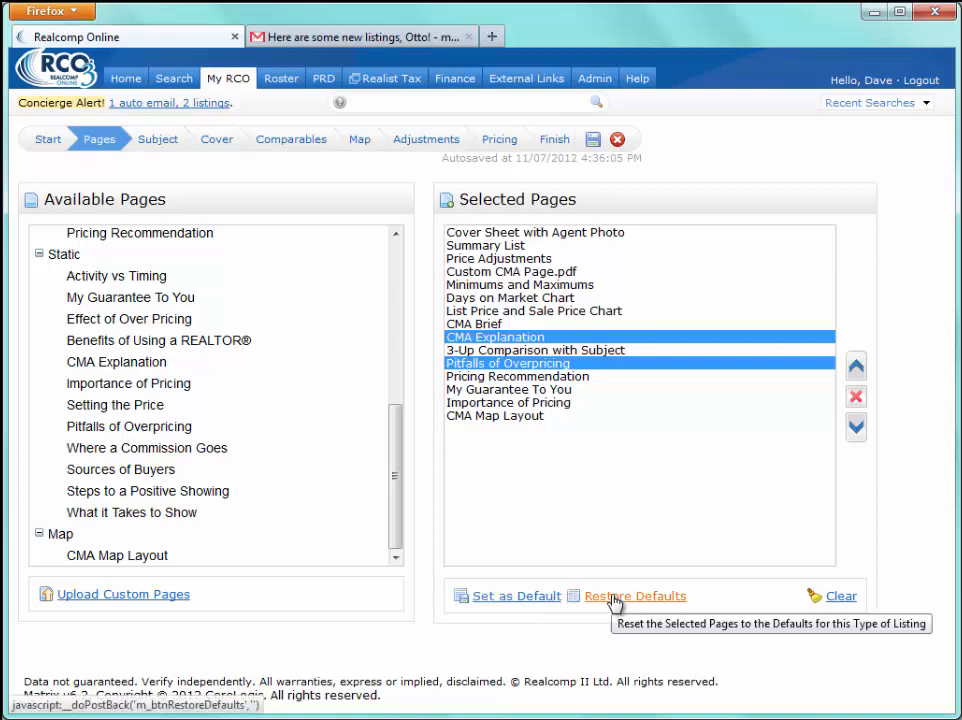
Step: Go to the Subject stage and review the manual property fields and the map location tool without entering anything
click(155, 147)
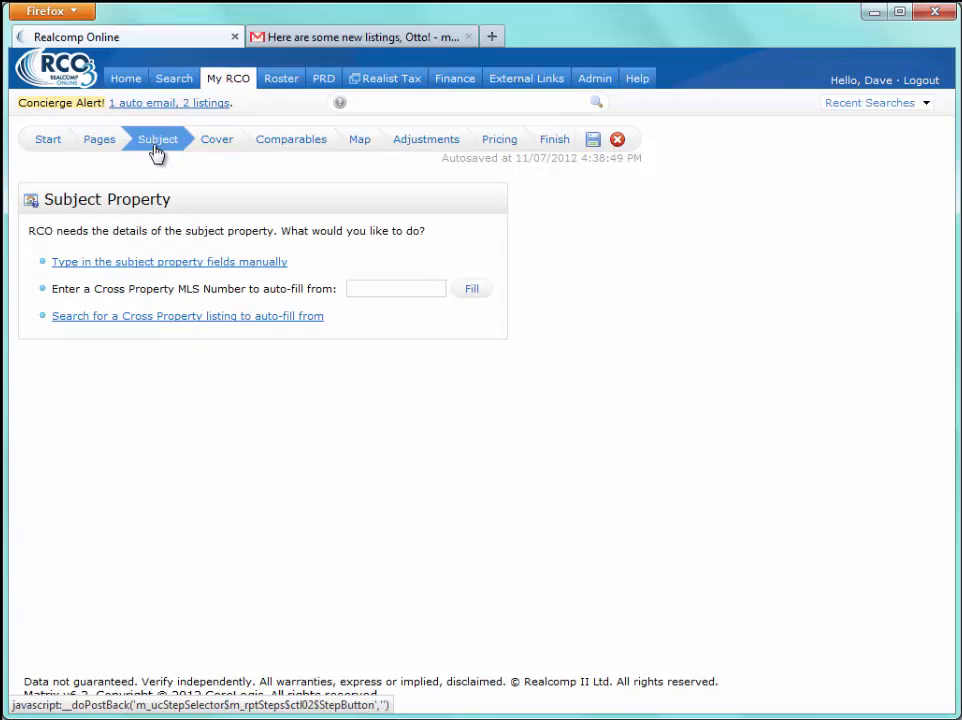
click(204, 266)
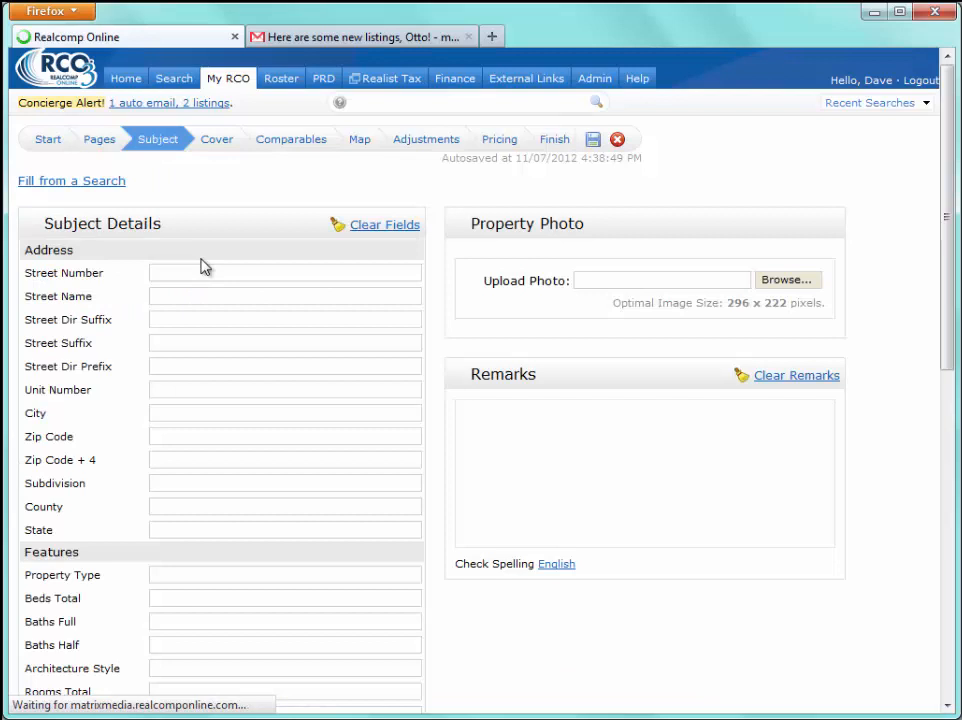
scroll(204, 266, down, 8)
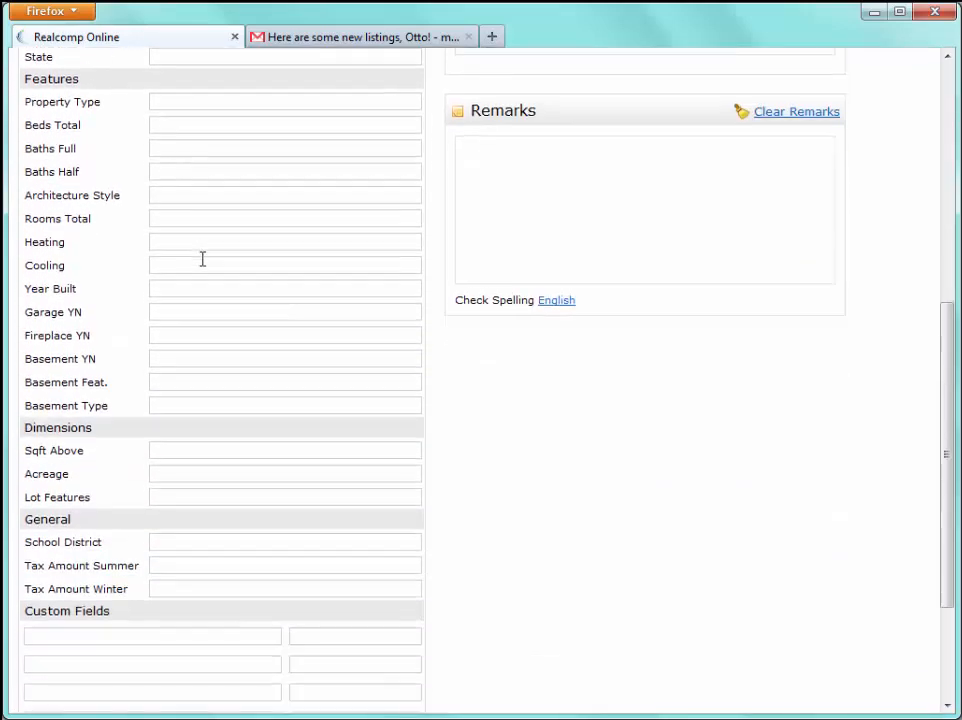
scroll(202, 260, down, 3)
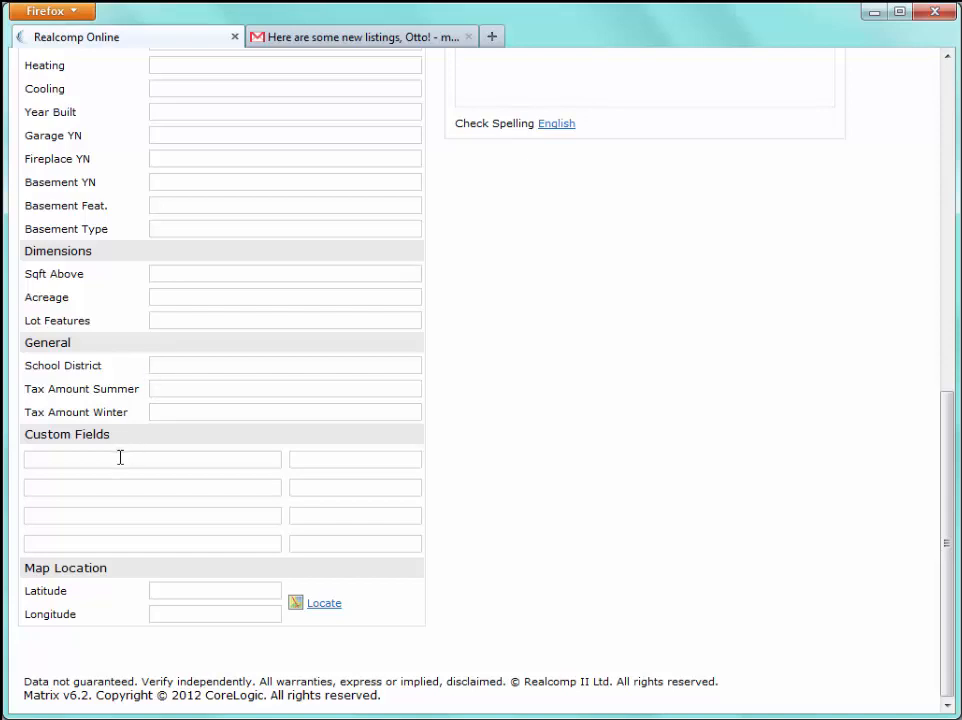
click(324, 604)
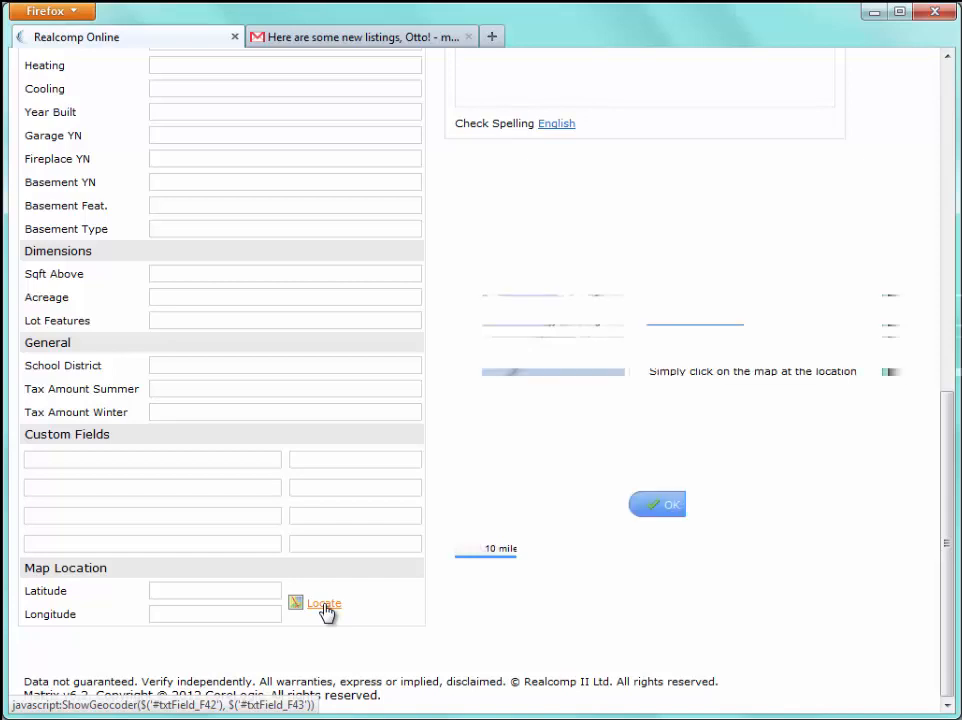
click(715, 492)
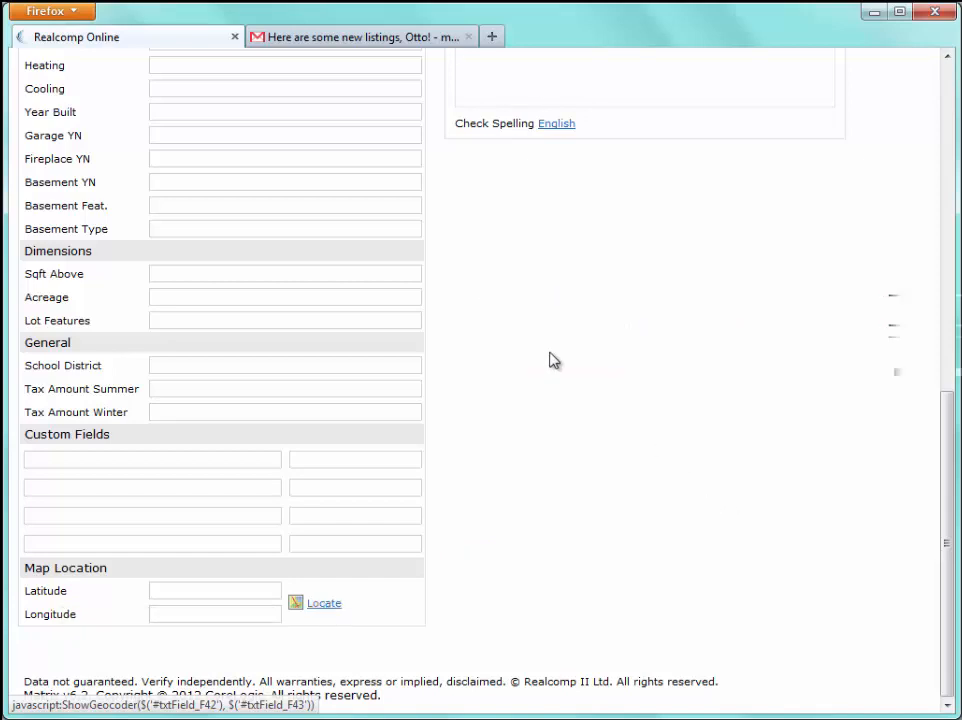
scroll(554, 360, up, 10)
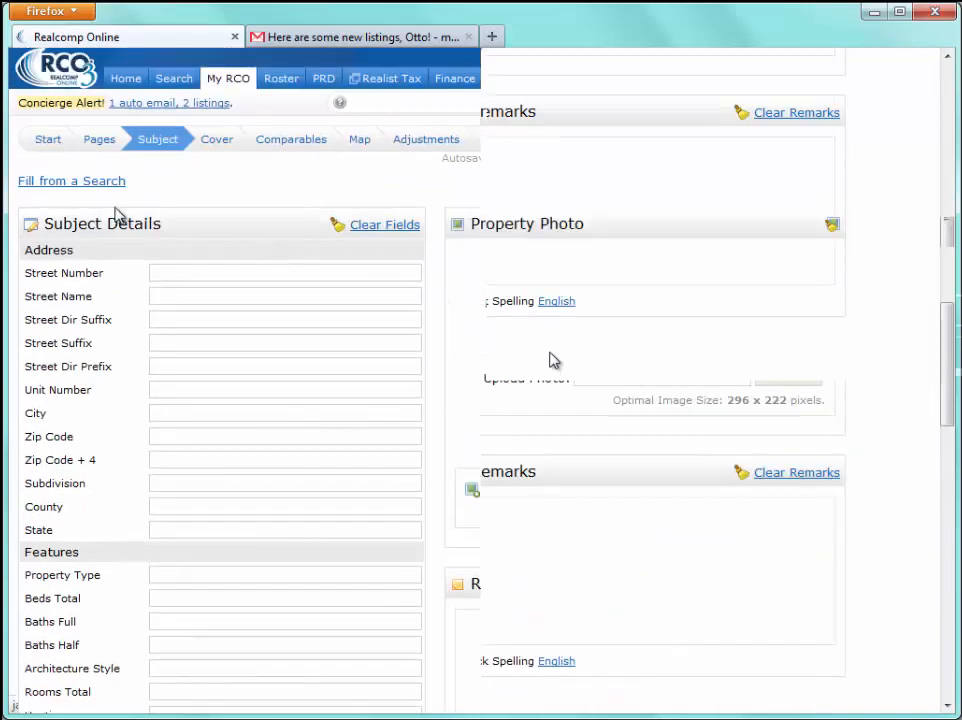
Step: Set up a listing search to fill the subject property: Active status, Residential type, and architecture from 1 Story through 2 Story
click(56, 184)
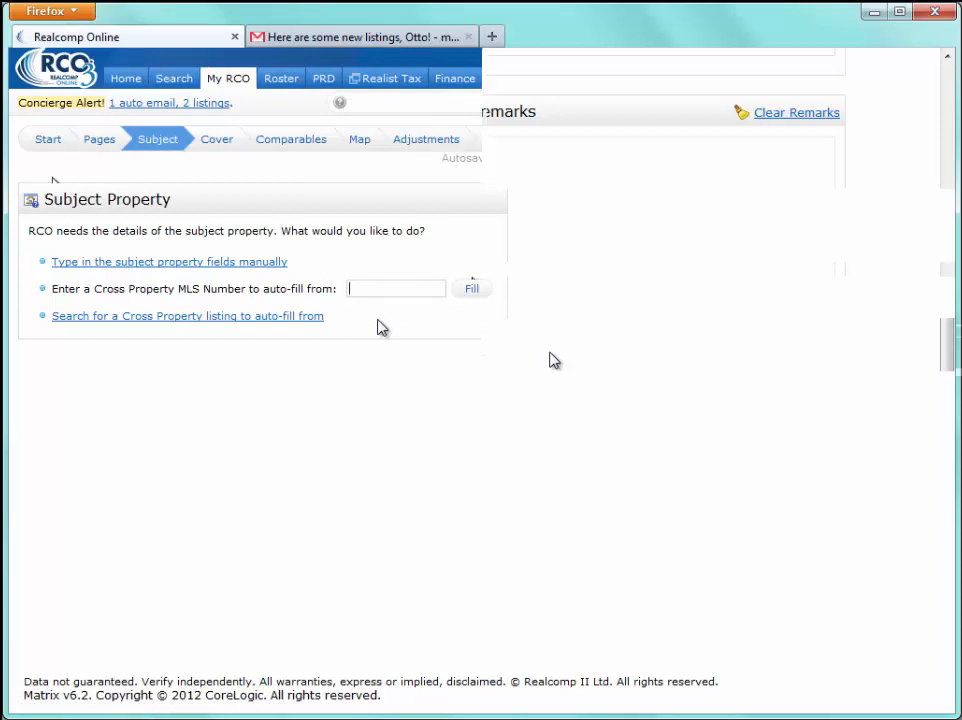
click(311, 317)
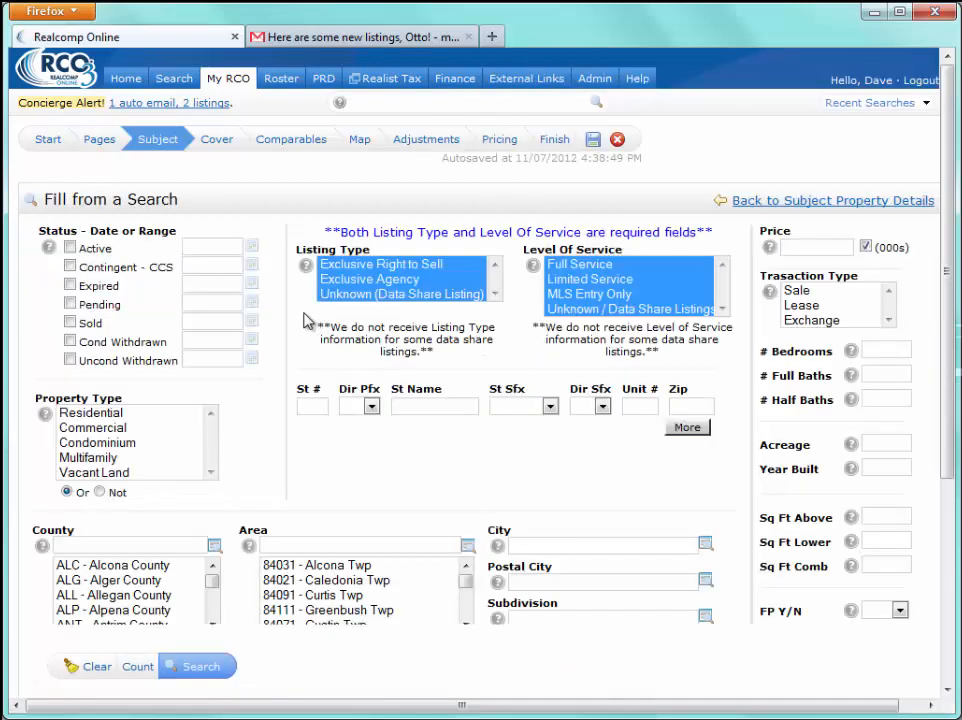
click(70, 248)
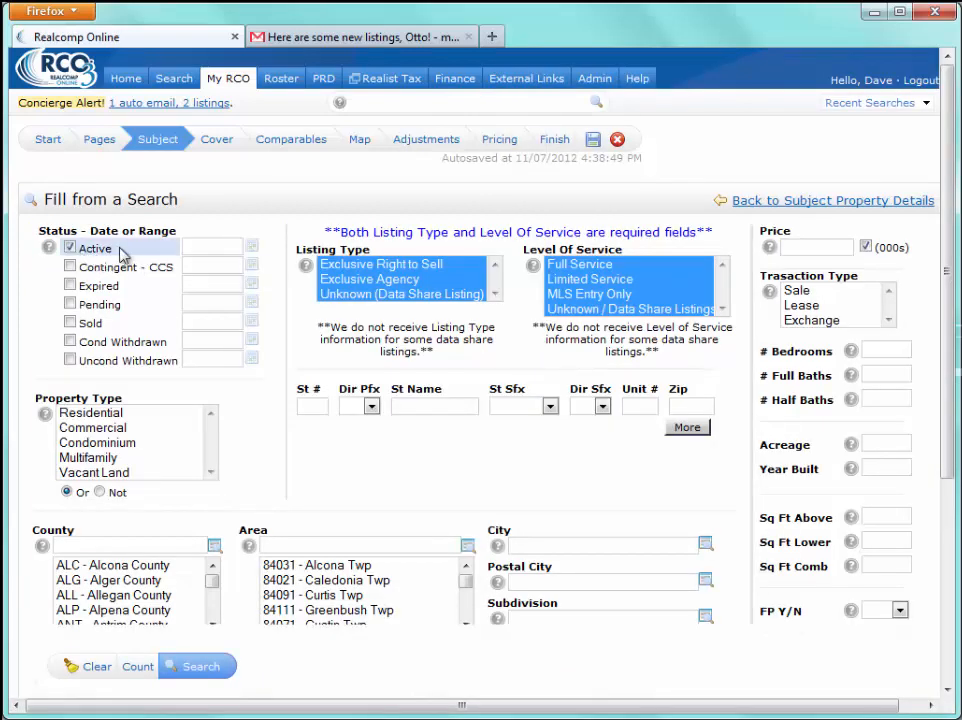
click(161, 412)
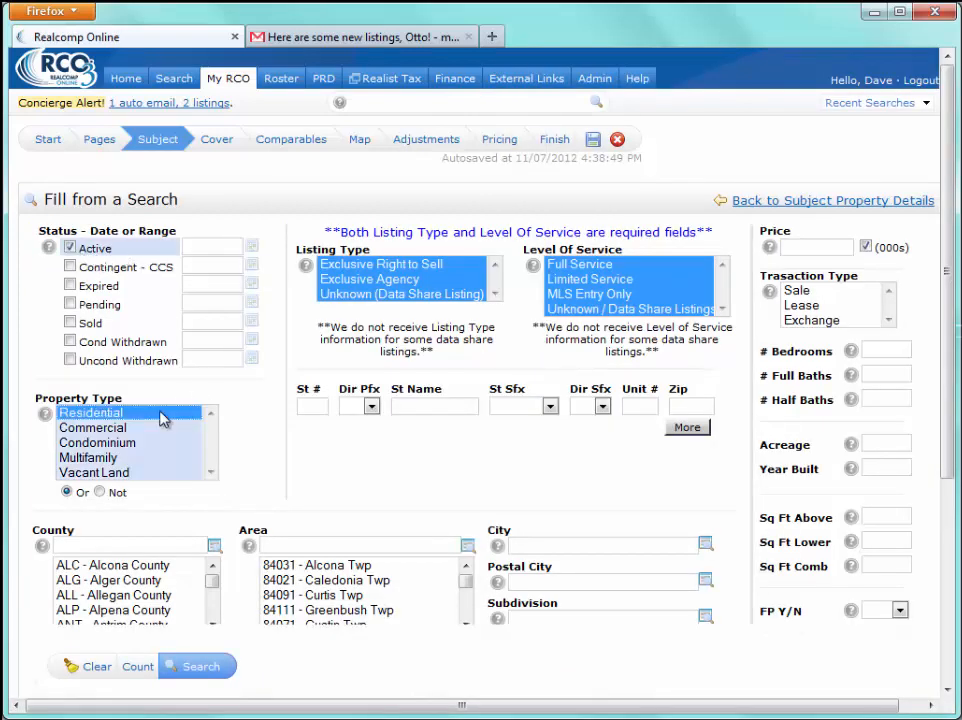
scroll(250, 440, down, 4)
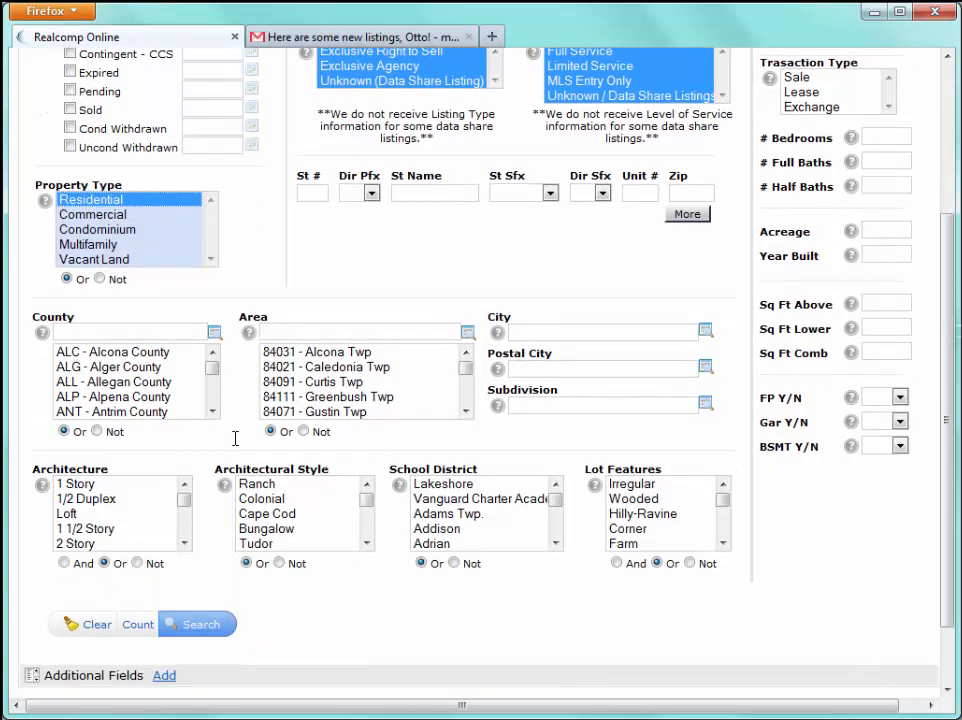
click(108, 485)
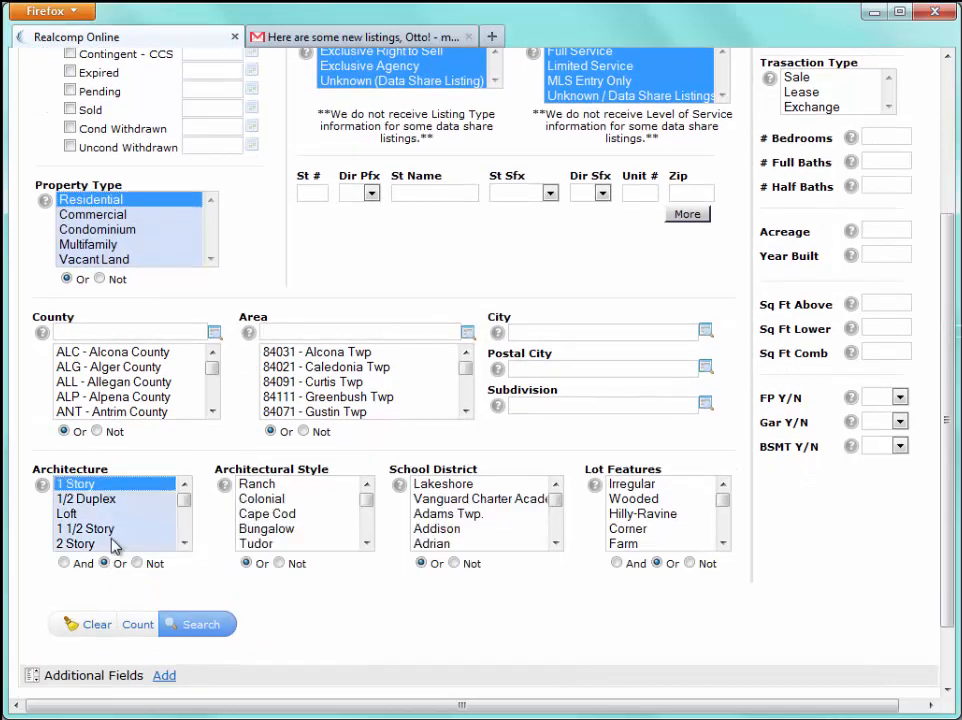
shift+click(115, 544)
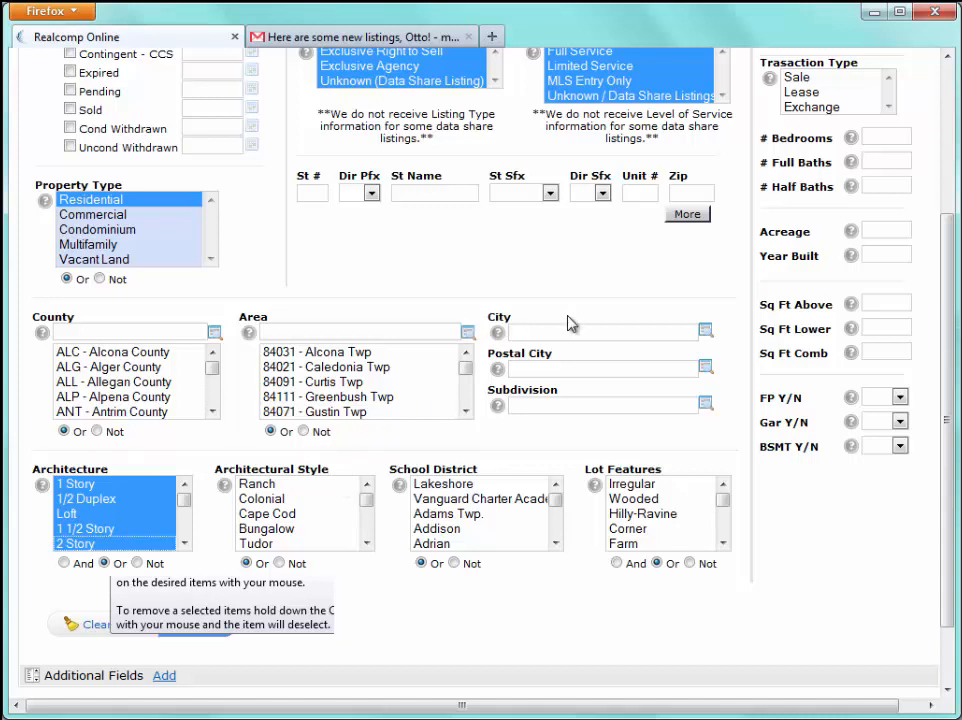
Step: Require 3+ bedrooms and 2+ full baths in the subject listing search and run it
scroll(570, 322, up, 2)
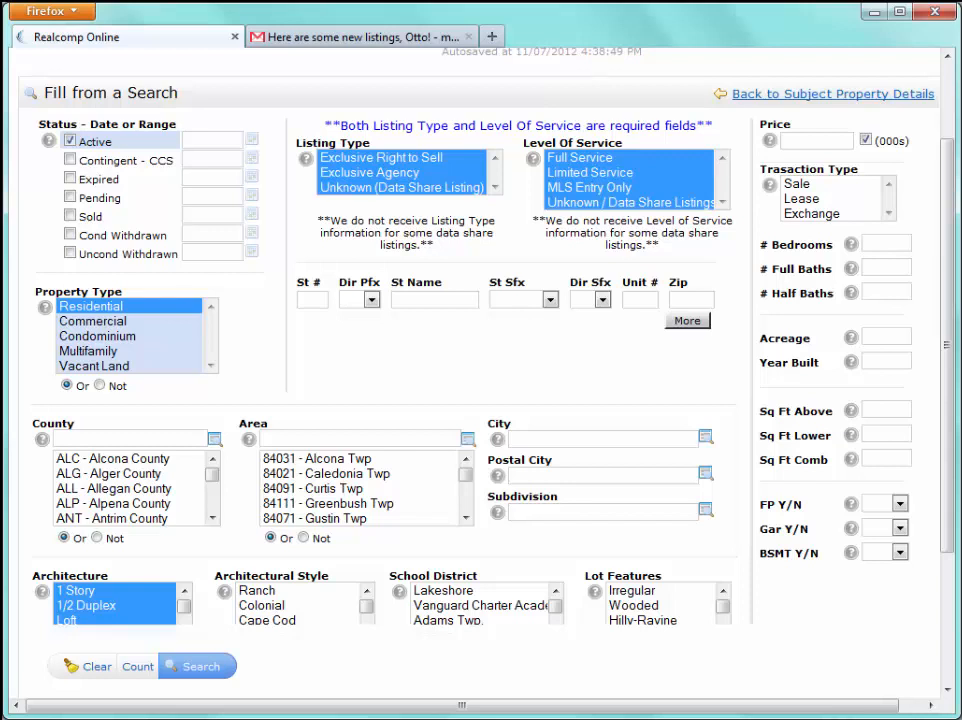
text(3+)
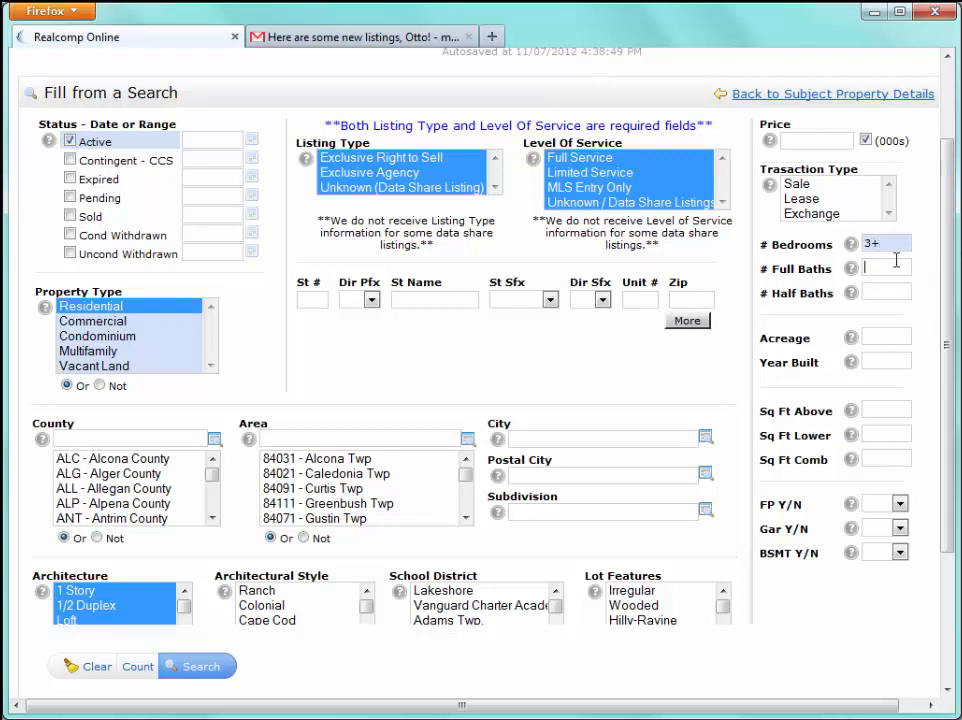
click(891, 269)
text(2+)
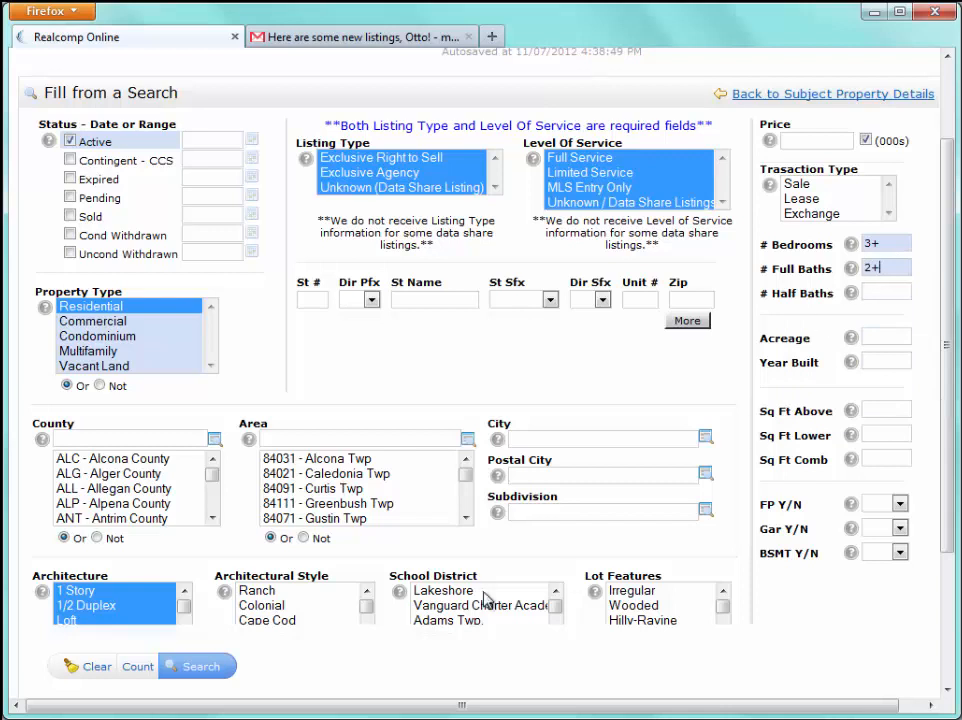
click(222, 653)
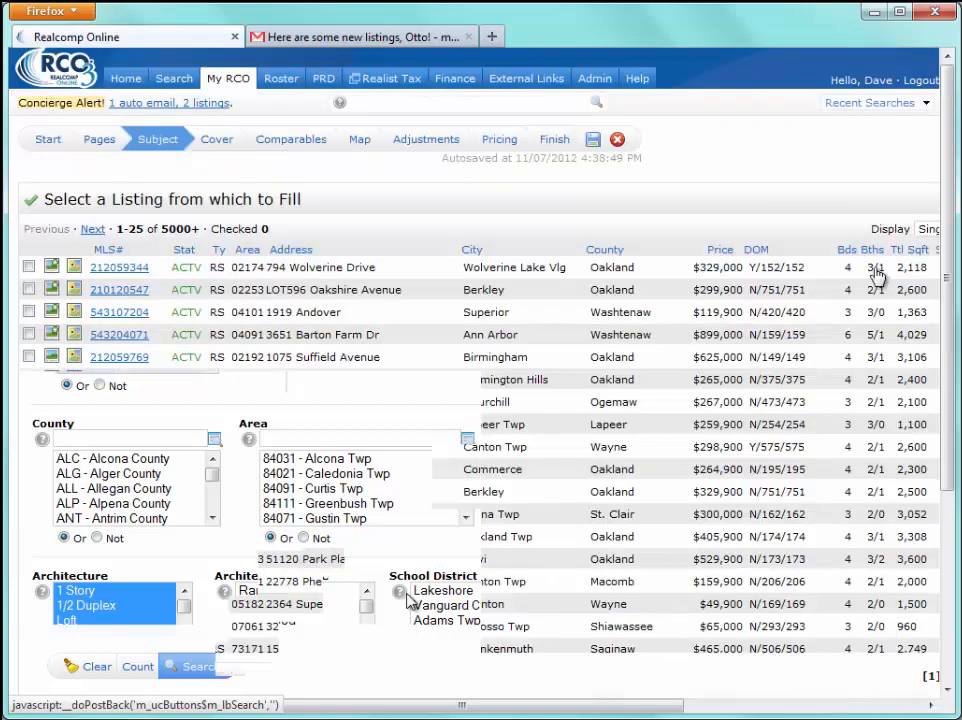
Step: Display the results as thumbnails and fill the subject property from the $899,000 Ann Arbor listing
click(928, 229)
click(928, 257)
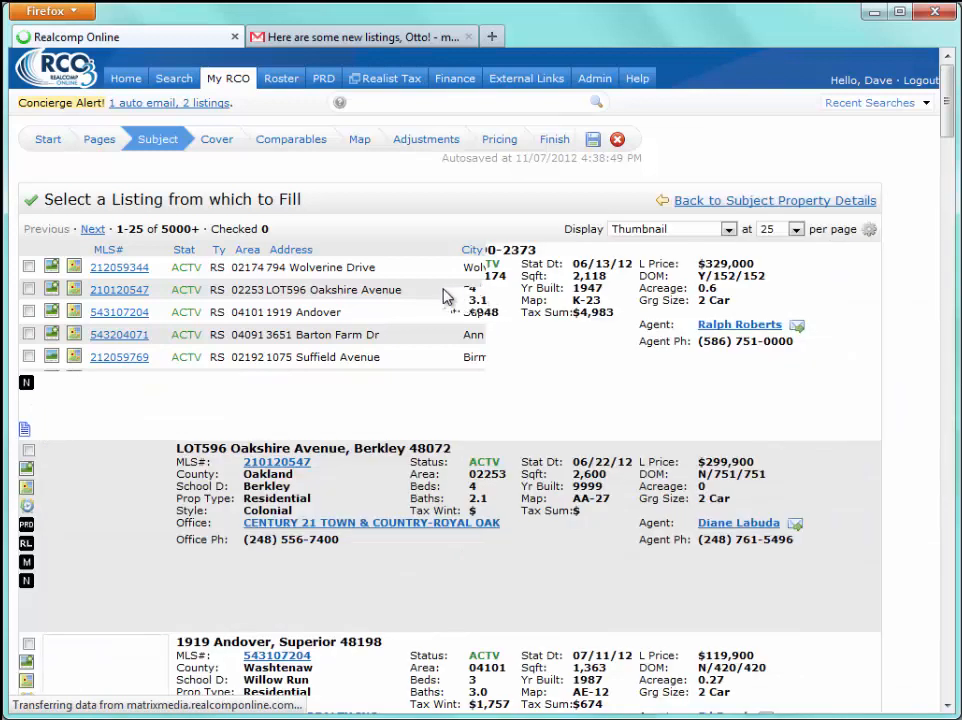
scroll(445, 297, down, 8)
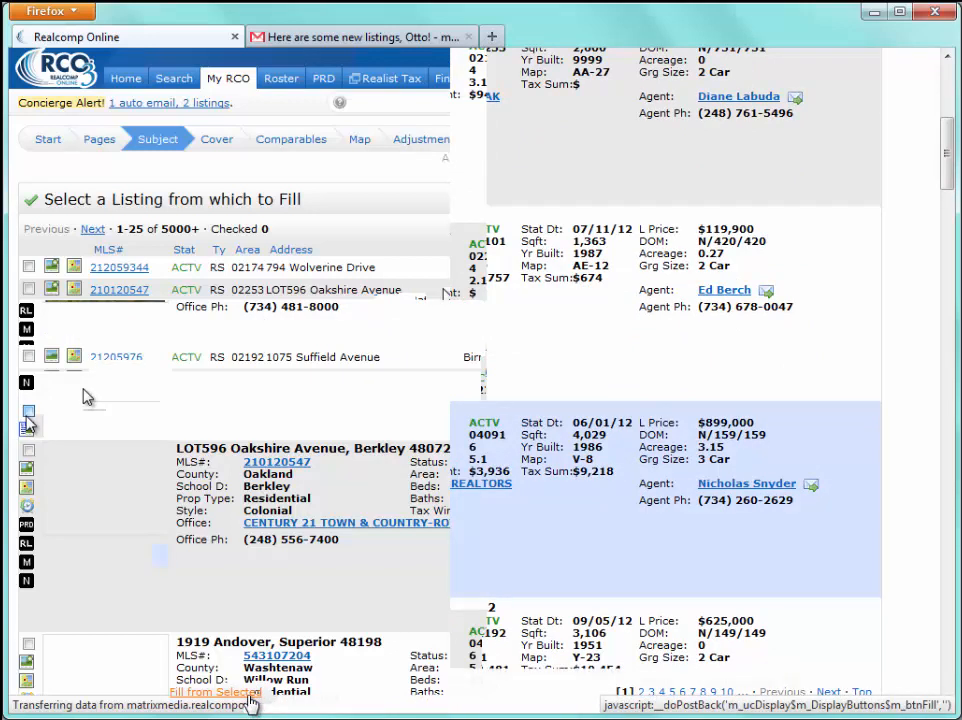
click(250, 703)
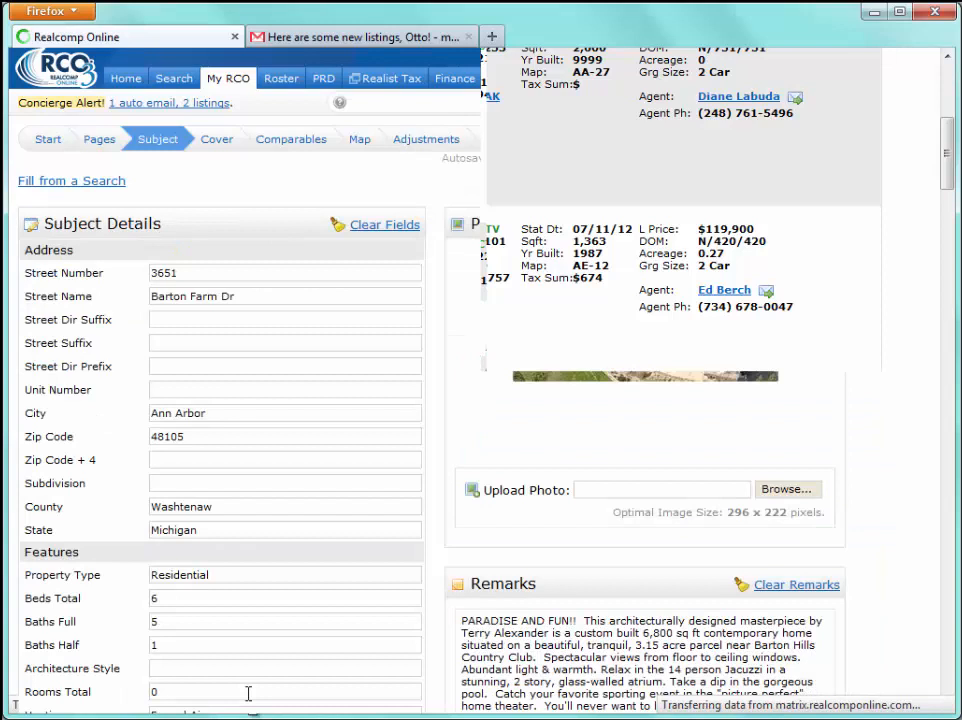
scroll(407, 512, down, 2)
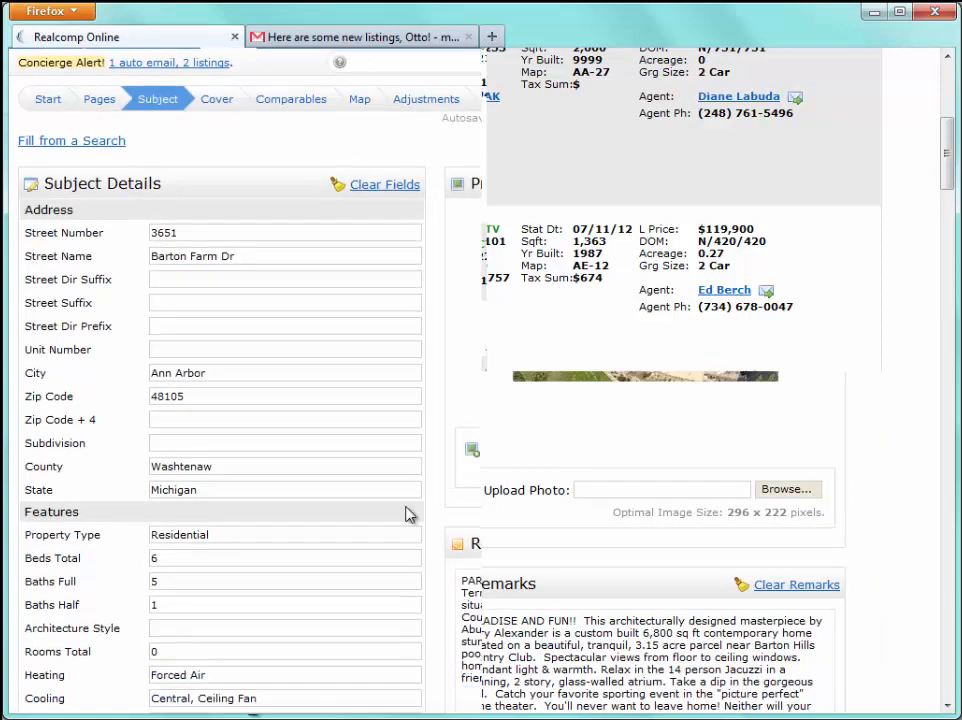
scroll(273, 273, up, 3)
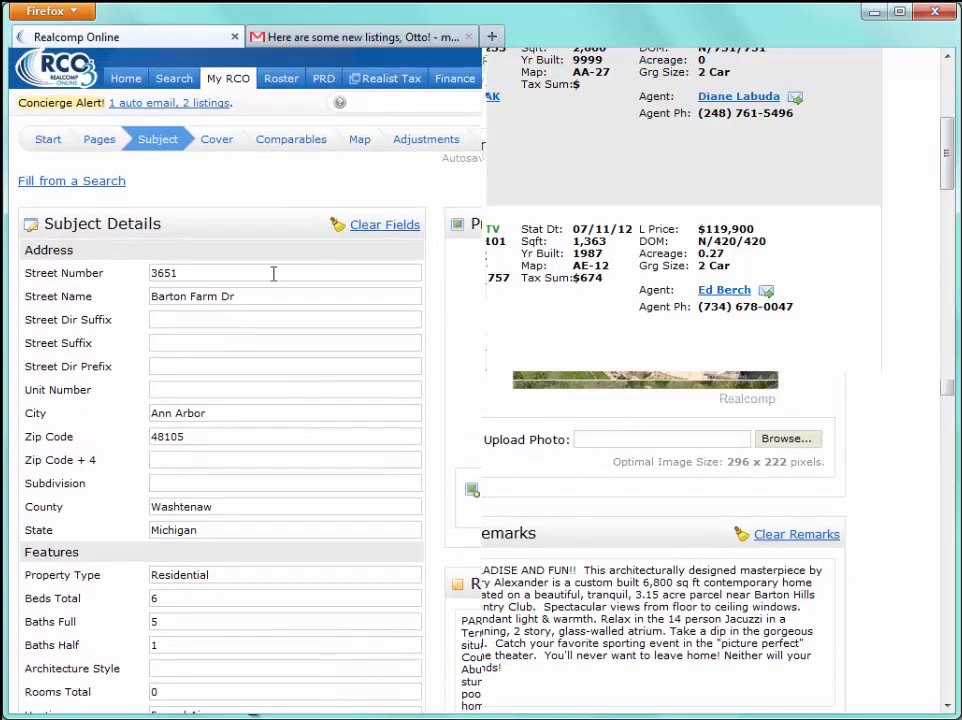
Step: Go to the Cover stage and set the agent information as defaults
click(226, 146)
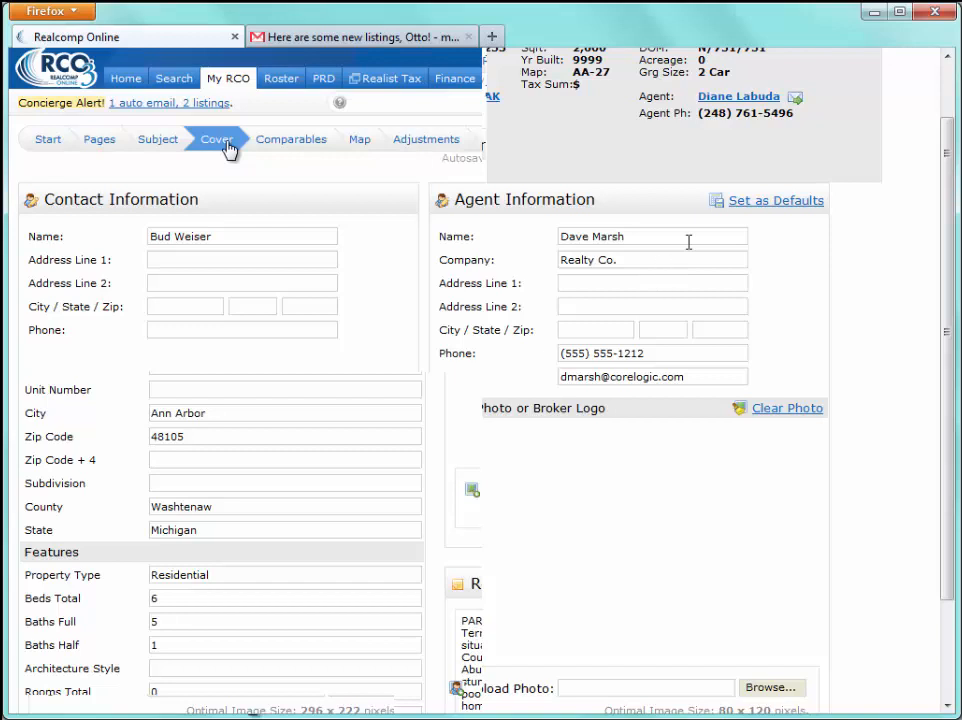
click(750, 207)
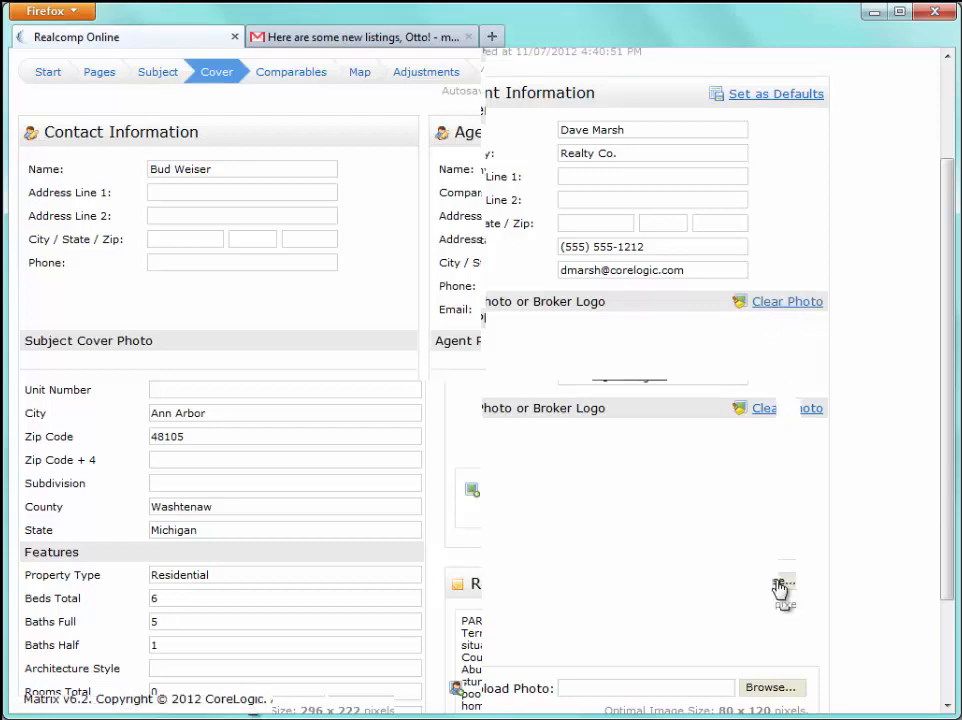
scroll(779, 589, up, 2)
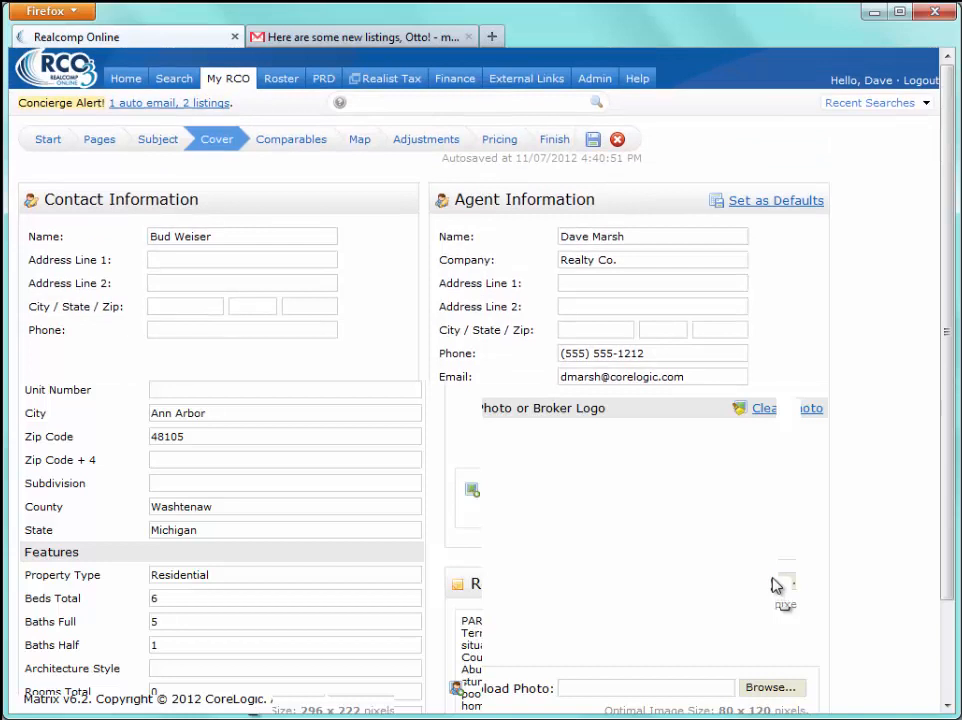
Step: Set up a comparables search for Active, Sold and Expired Residential listings with architecture from 1 Story through 2 Story
click(308, 147)
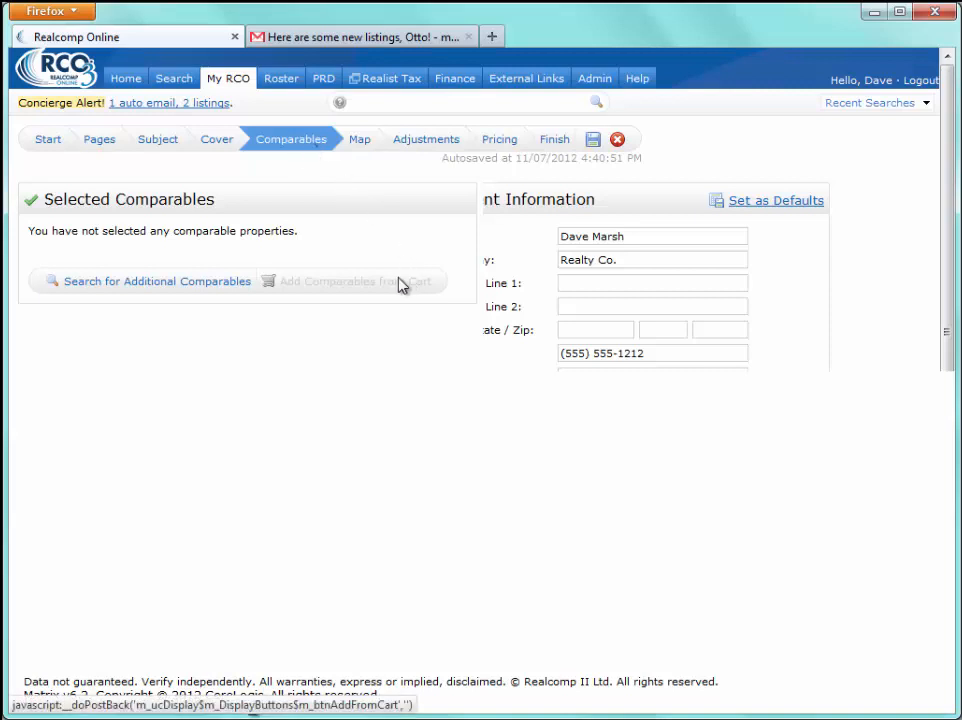
click(215, 283)
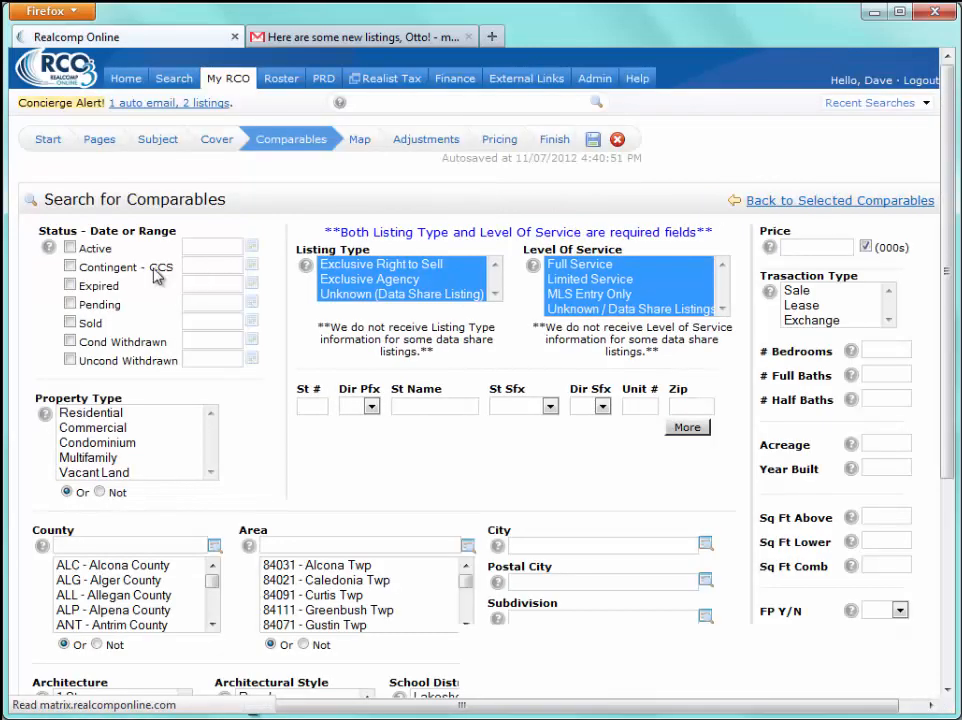
click(91, 252)
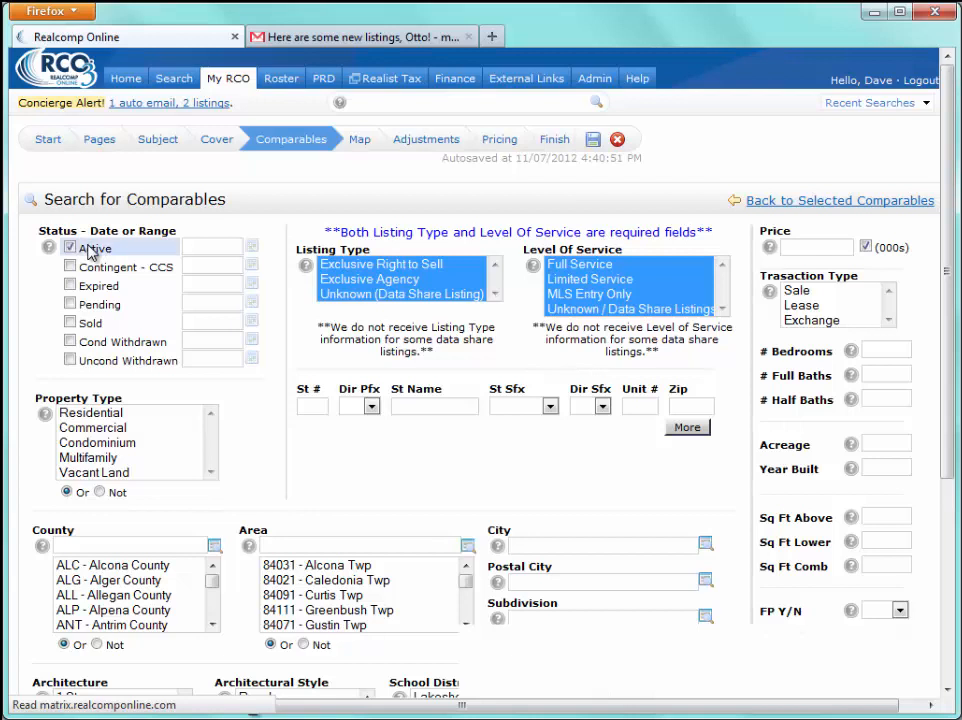
click(87, 323)
click(90, 286)
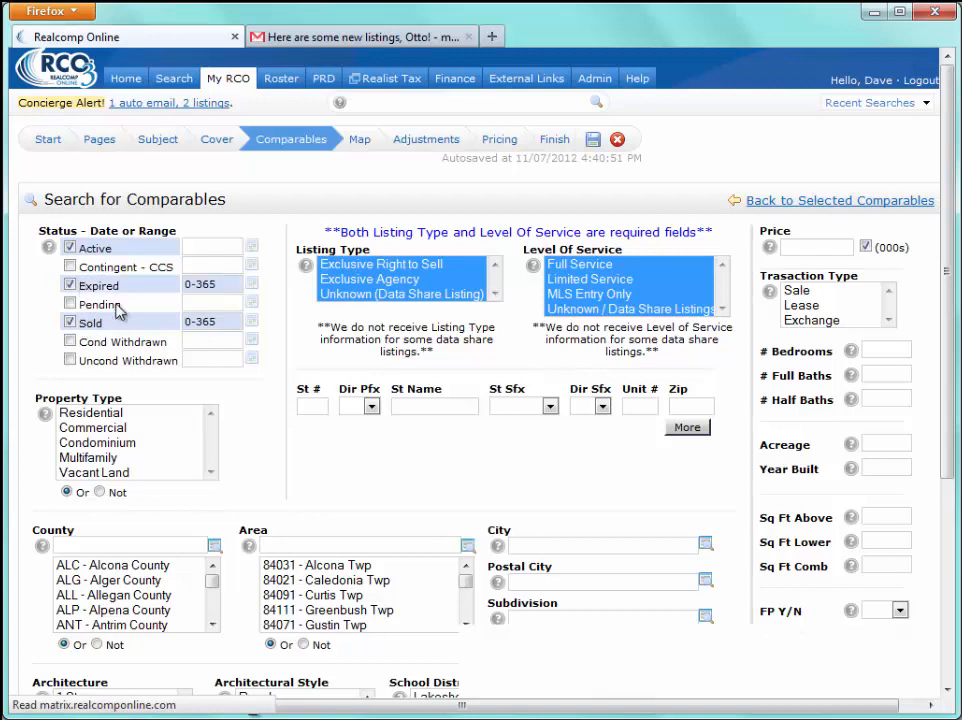
drag(189, 416, 129, 550)
scroll(250, 426, down, 4)
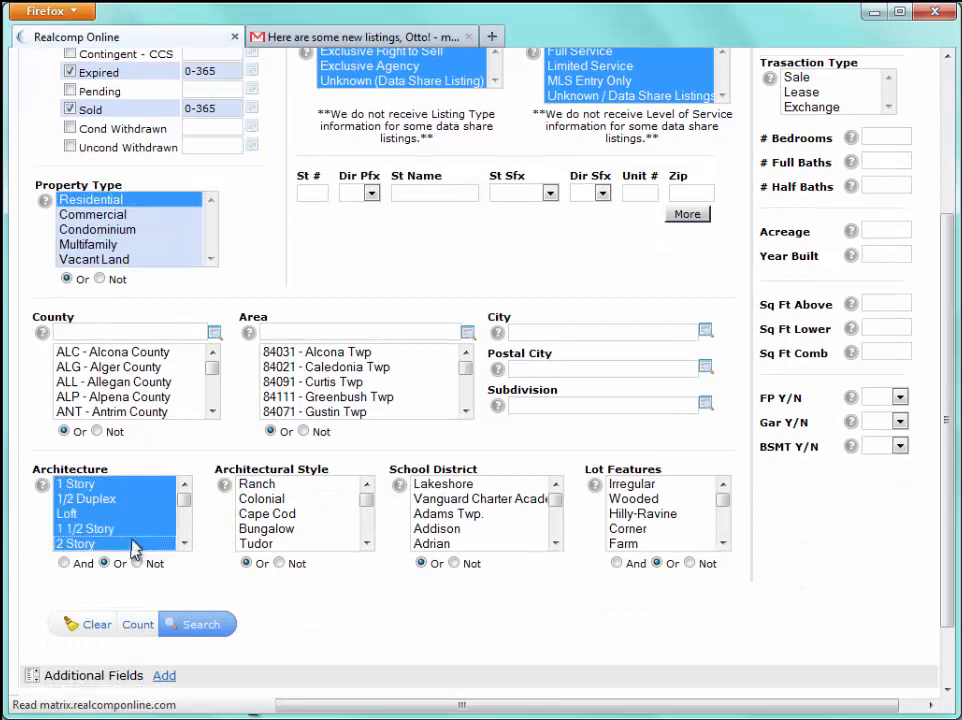
Step: Require 3+ bedrooms and 2+ half baths in the comparables search and run it
click(902, 137)
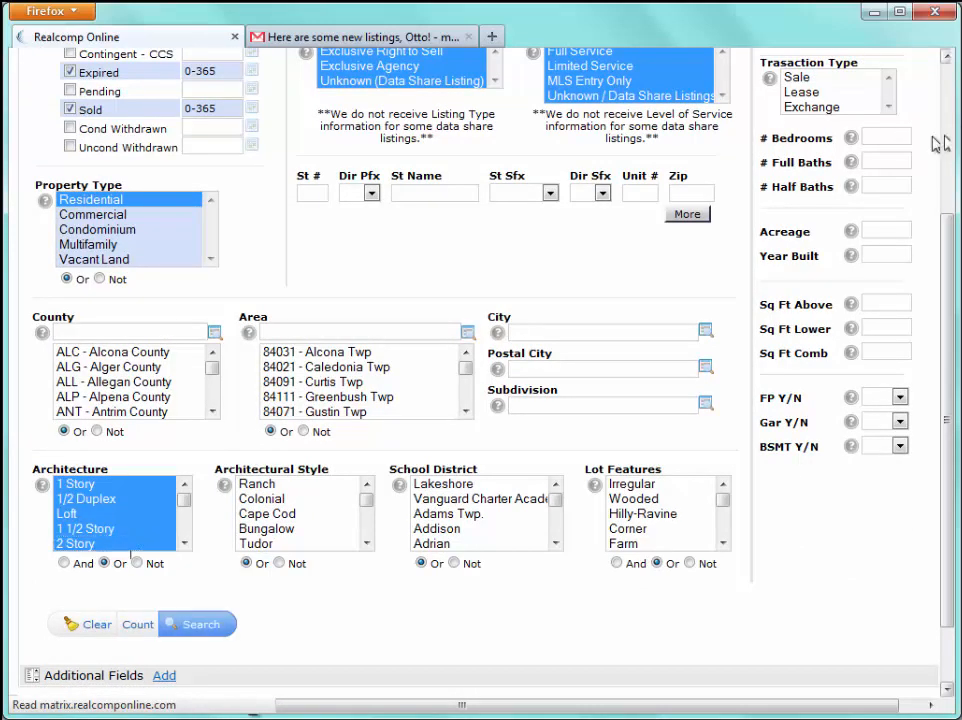
text(3+)
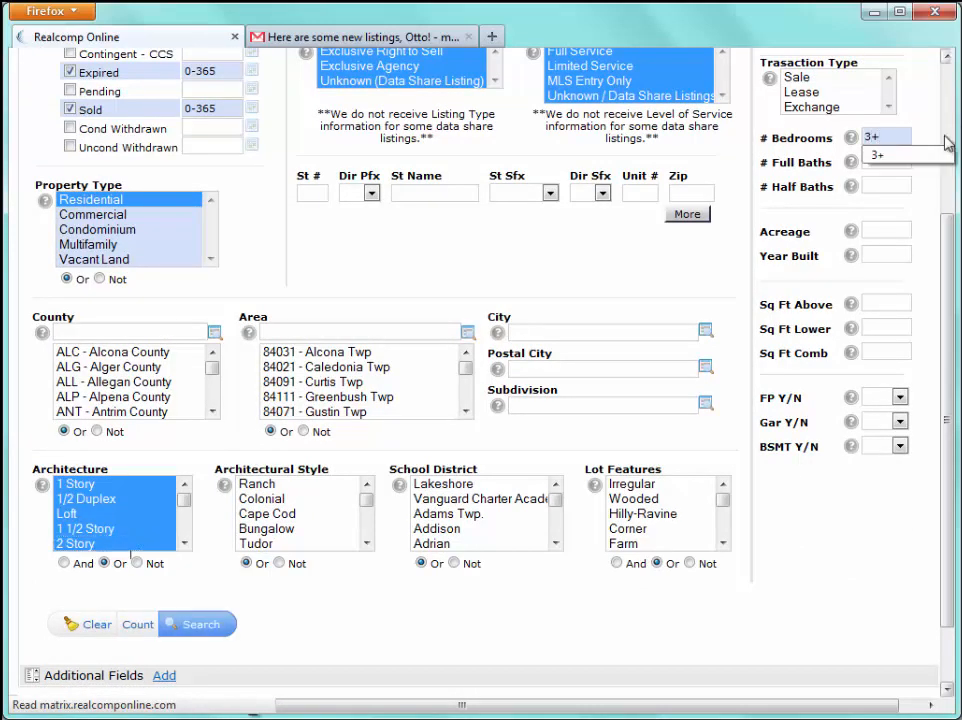
click(899, 184)
text(2+)
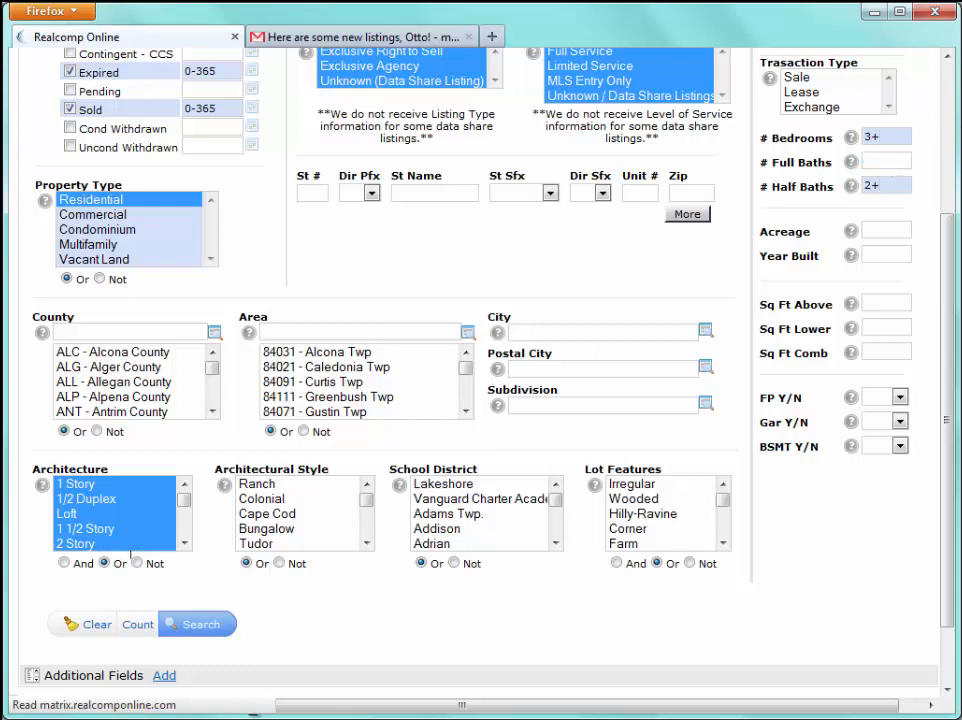
scroll(417, 599, down, 2)
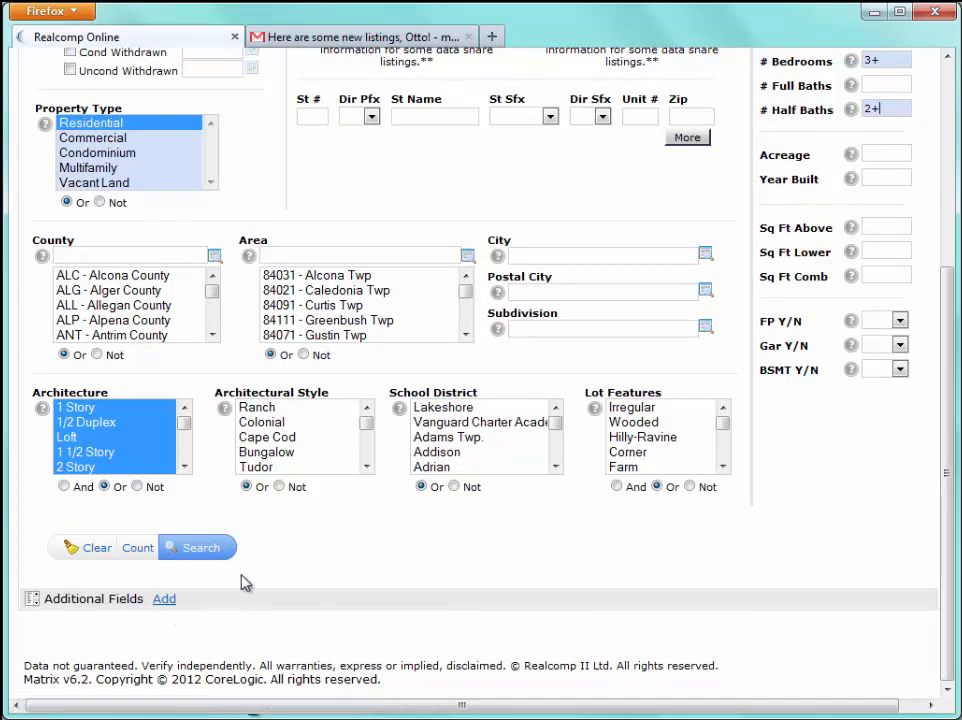
scroll(244, 584, up, 2)
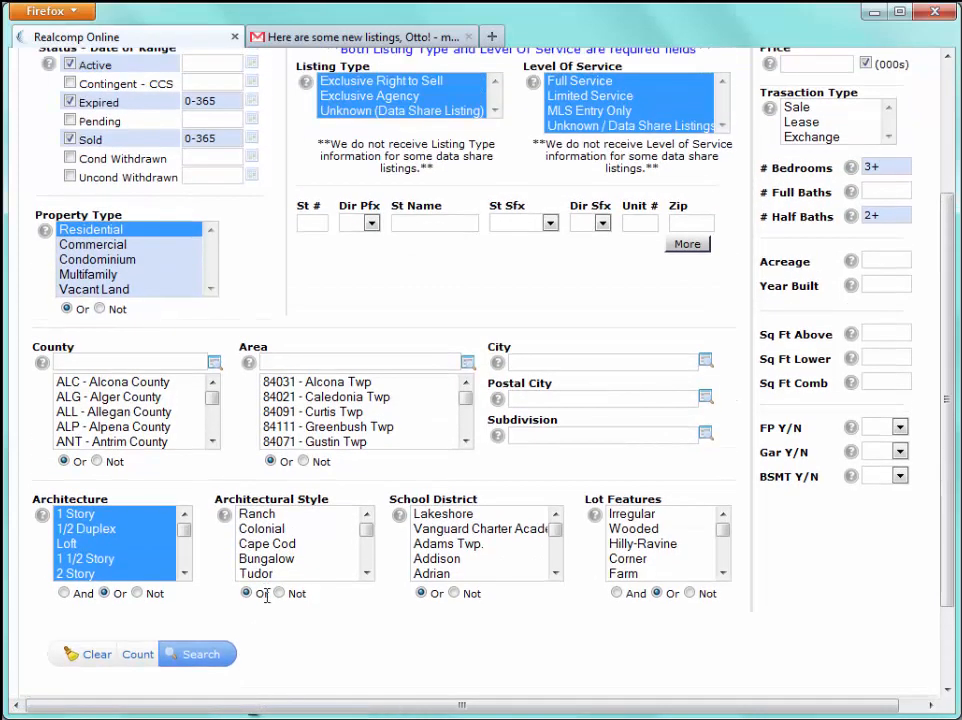
click(236, 655)
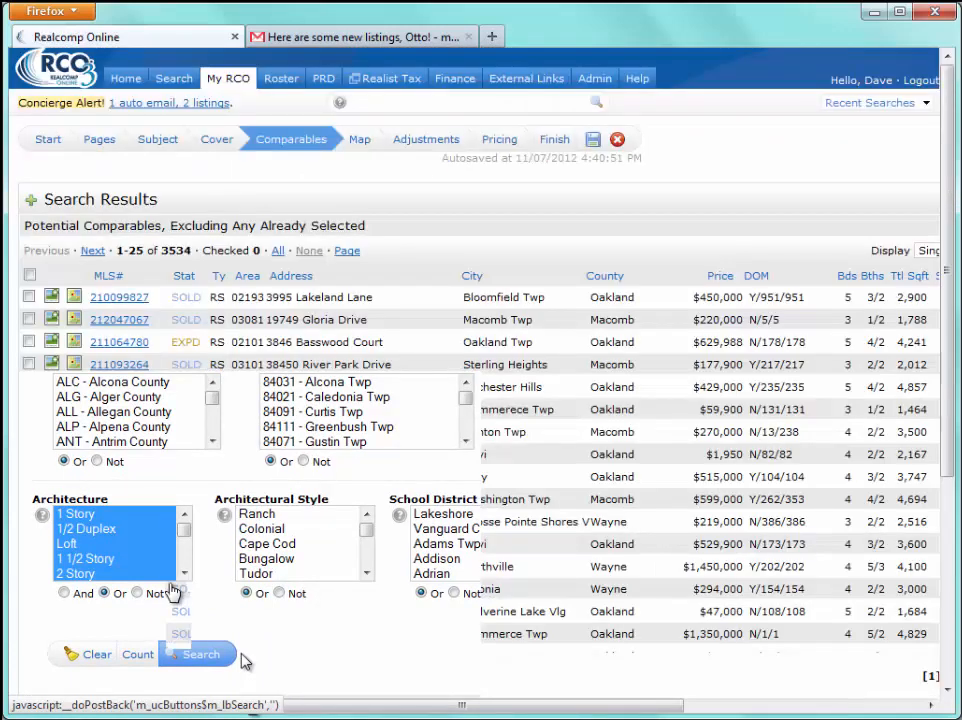
Step: Select the first three comparables plus the Grosse Pointe Shores listing and the $529,900 Novi listing, and go to the second results page
click(28, 298)
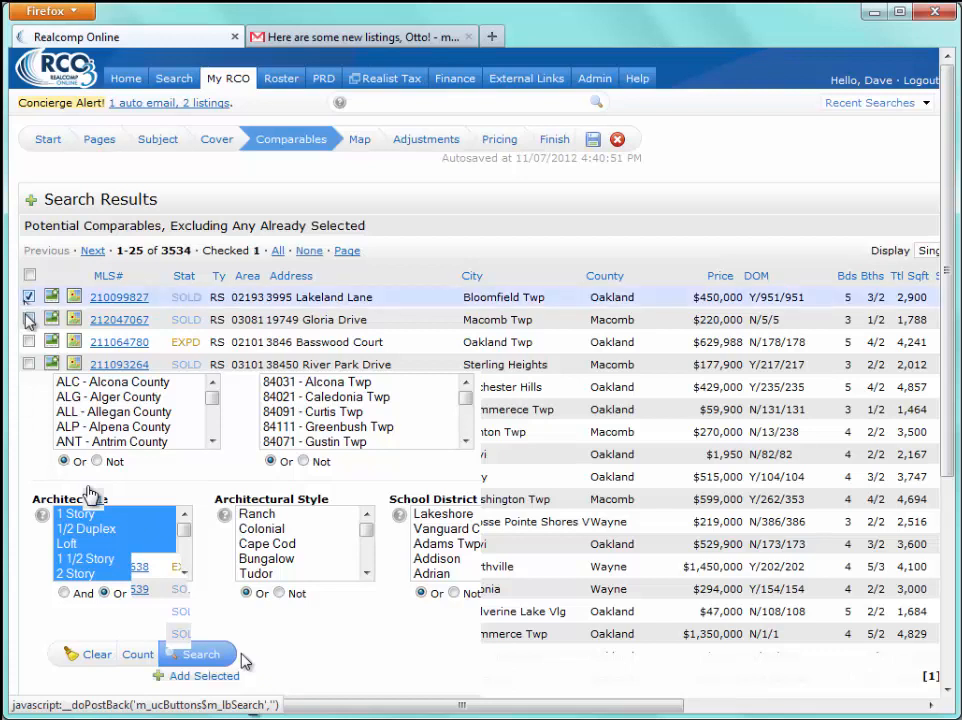
click(29, 319)
click(28, 342)
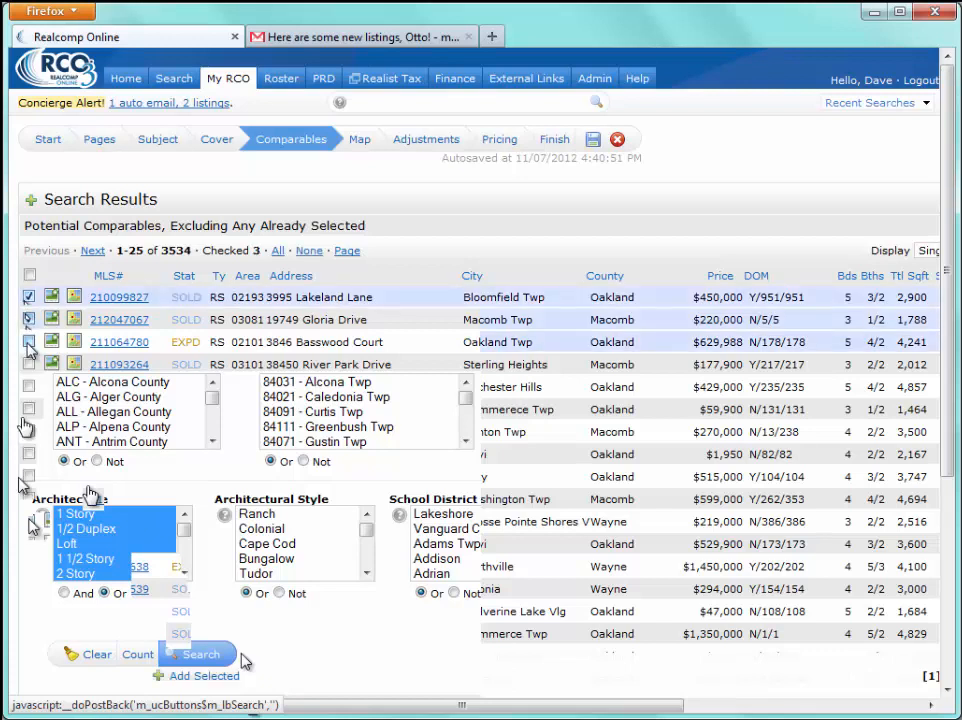
click(28, 521)
click(28, 544)
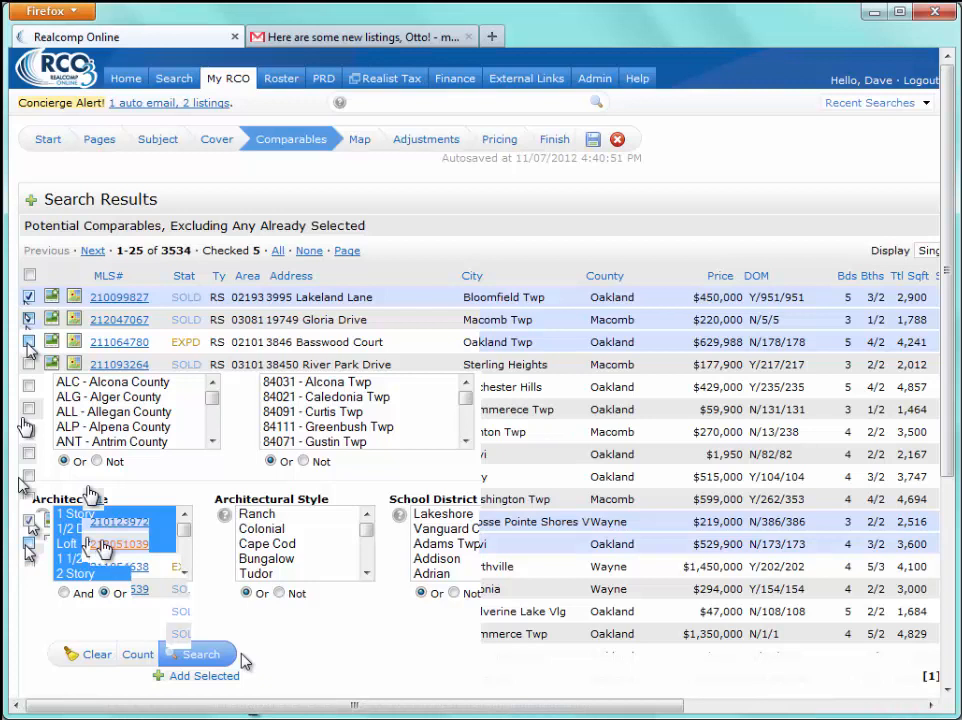
scroll(90, 545, down, 5)
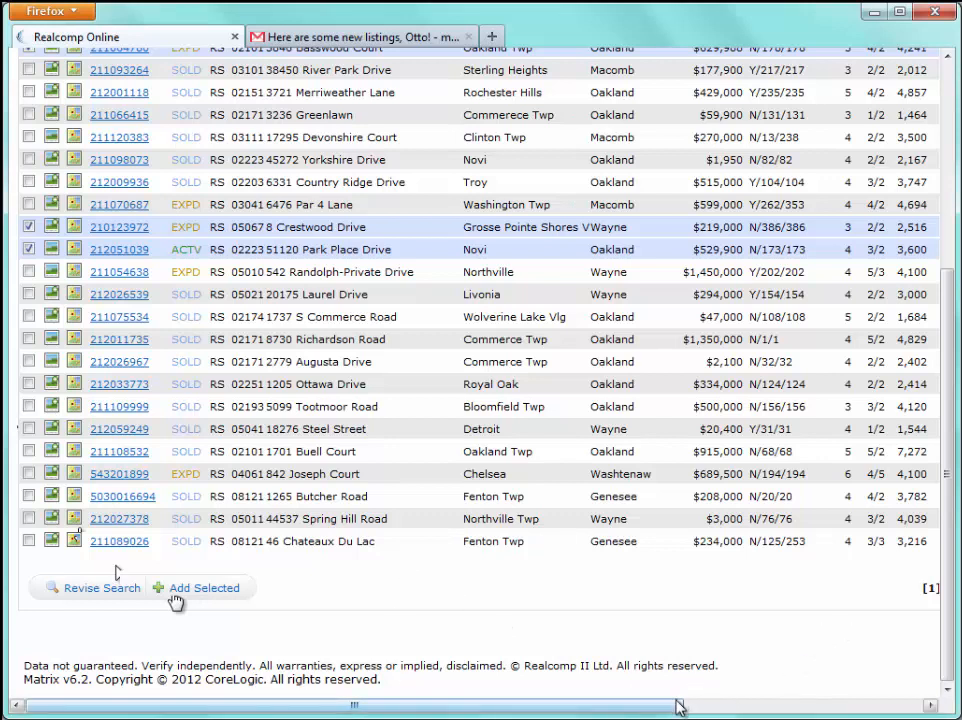
drag(679, 702, 707, 702)
click(915, 590)
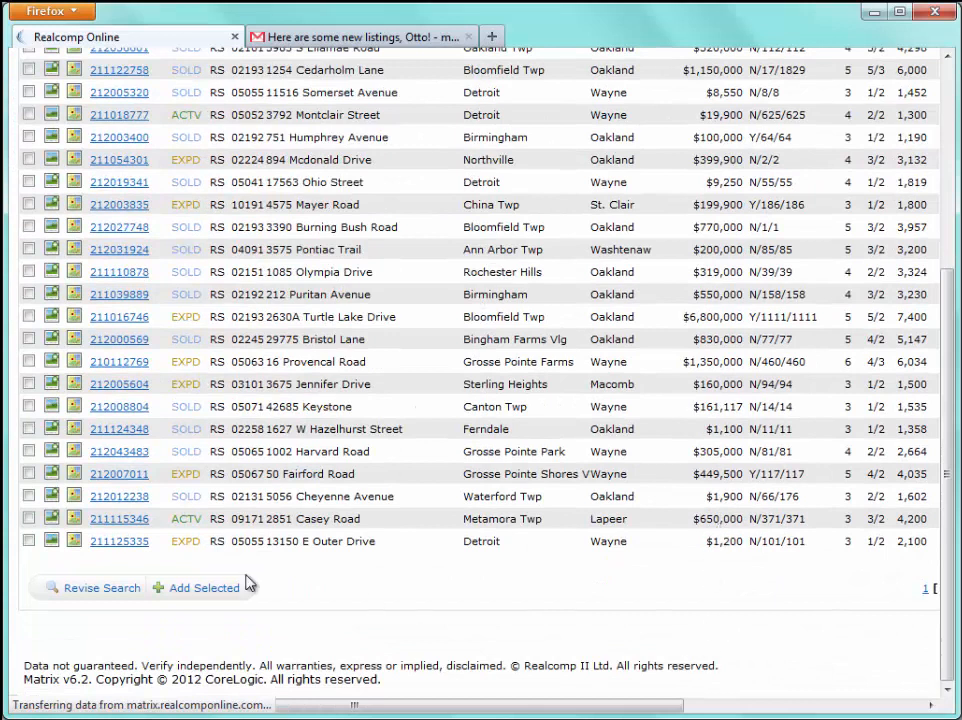
Step: Also select the active $650,000 Metamora Twp listing, add all selected listings as comparables, and show them on the map preview
click(28, 518)
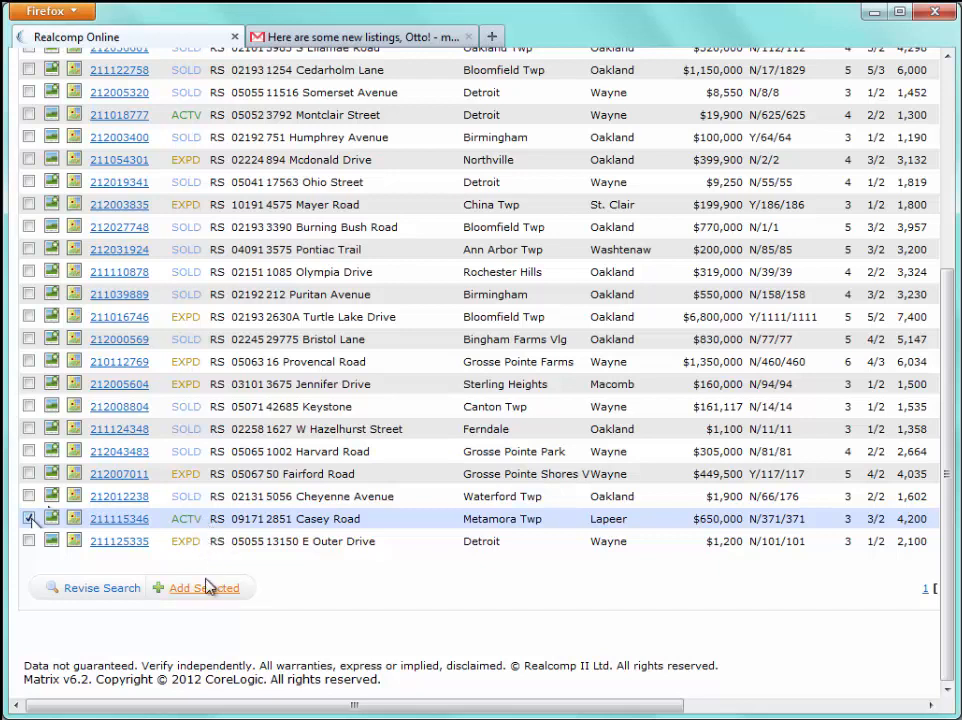
click(207, 588)
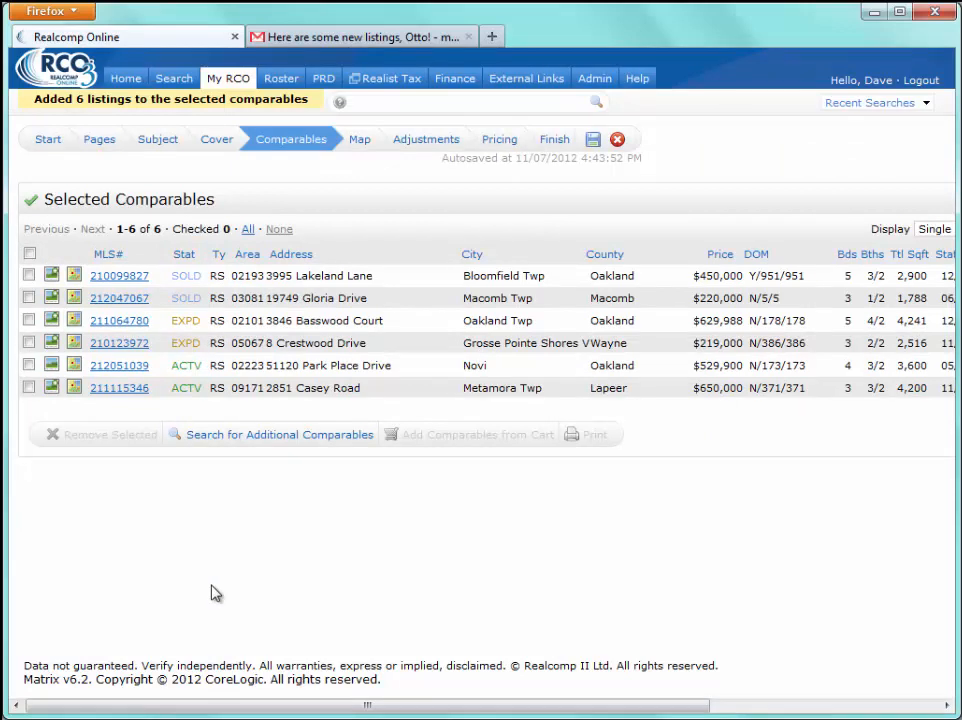
click(366, 145)
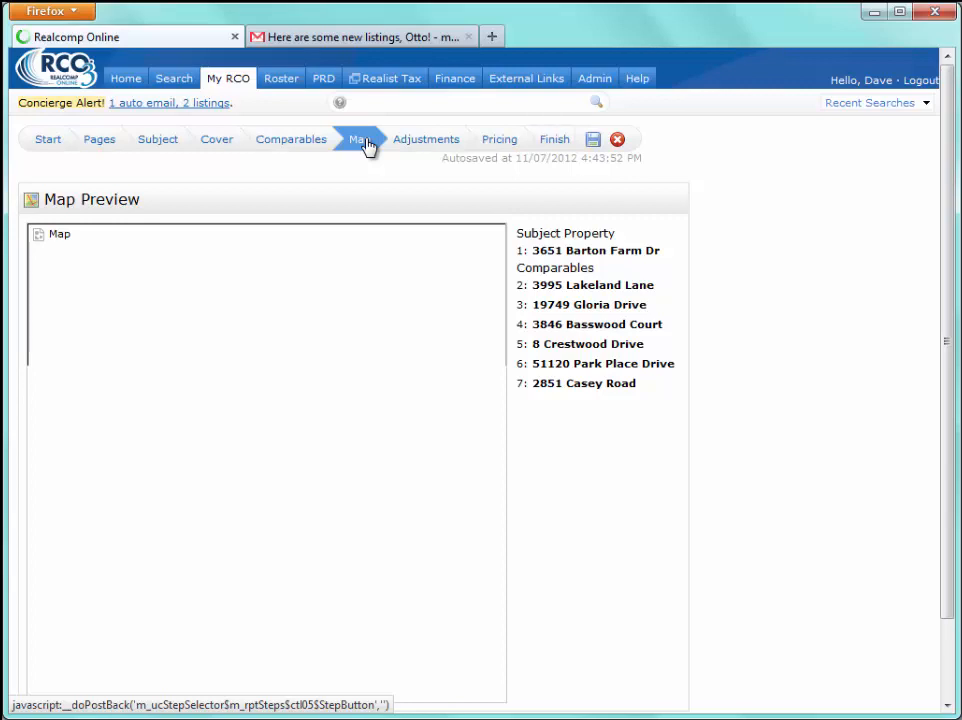
Step: Go to the Adjustments stage and set the Beds Total feature value to $15,000
click(408, 147)
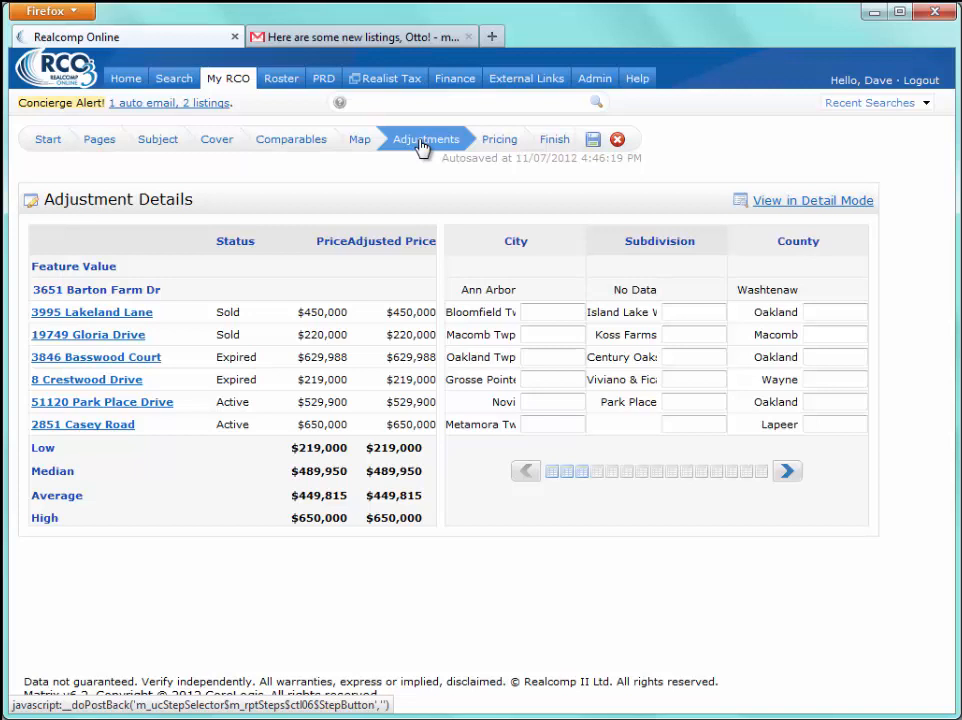
click(792, 475)
click(790, 474)
click(790, 474)
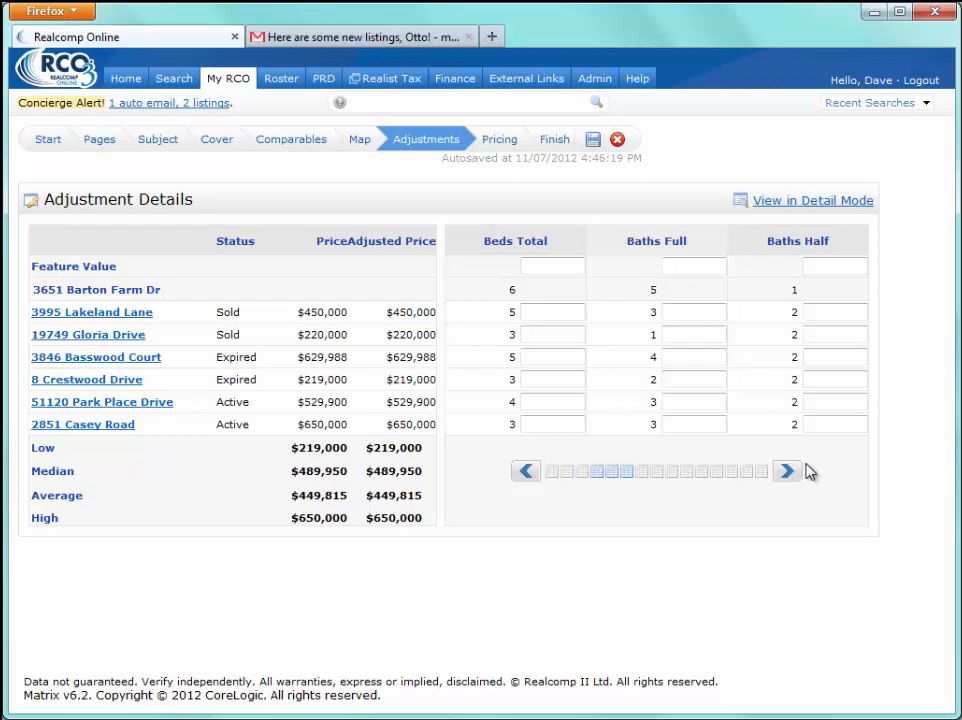
click(540, 266)
text(15000)
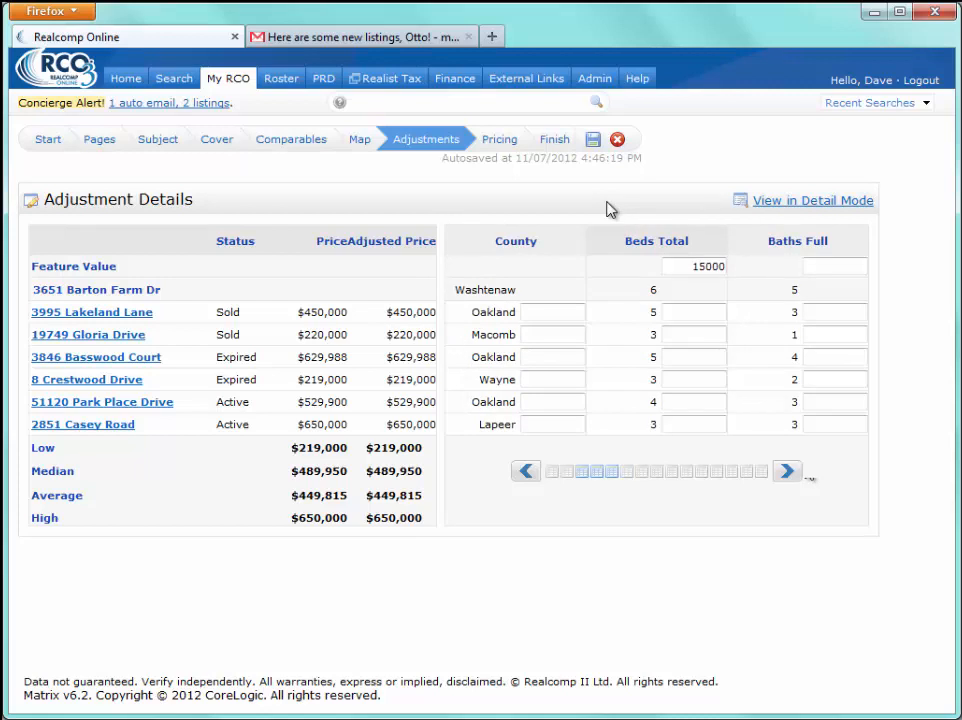
key(Return)
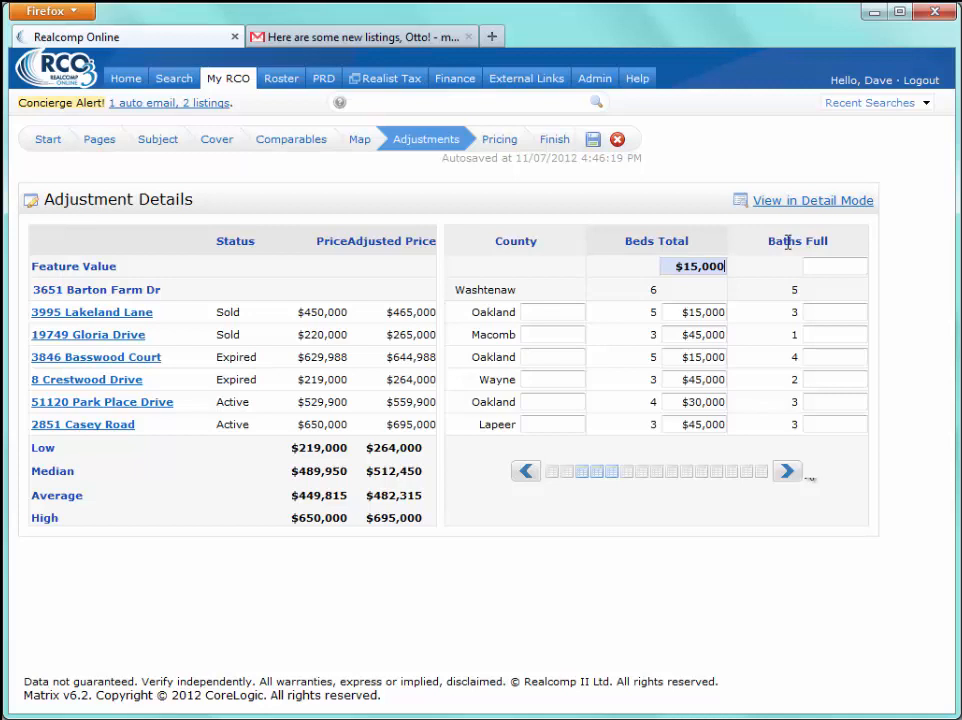
Step: Override the Beds Total adjustment of the sold Macomb comparable with $30,000
double_click(689, 335)
text(30)
click(757, 304)
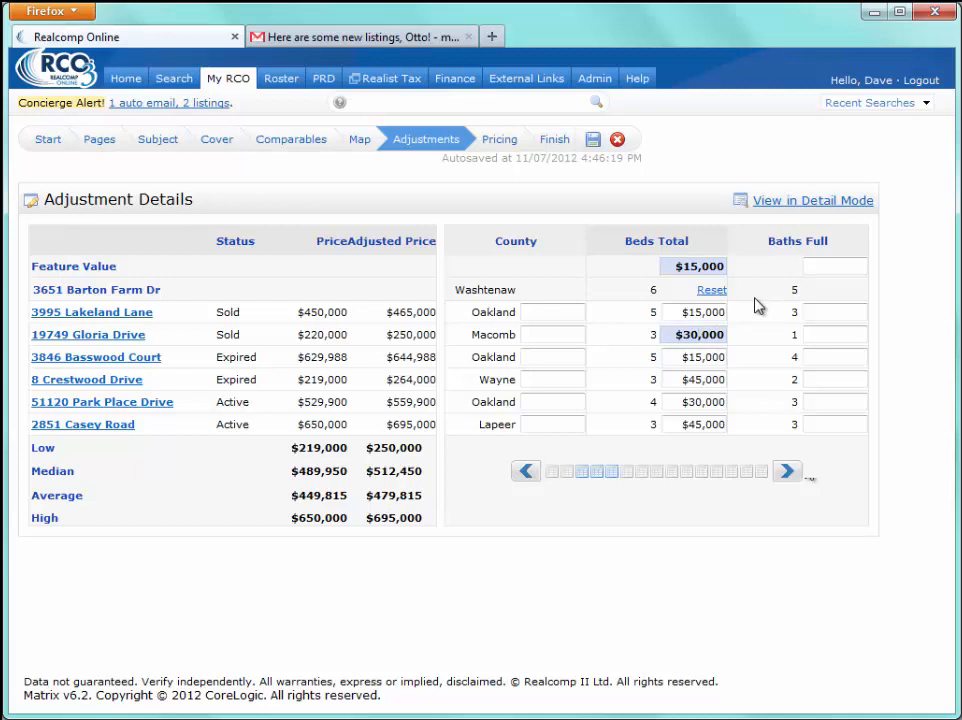
Step: Set the Baths Full feature value to $20,000 and the sold Macomb comparable's full-bath adjustment to $0
click(847, 263)
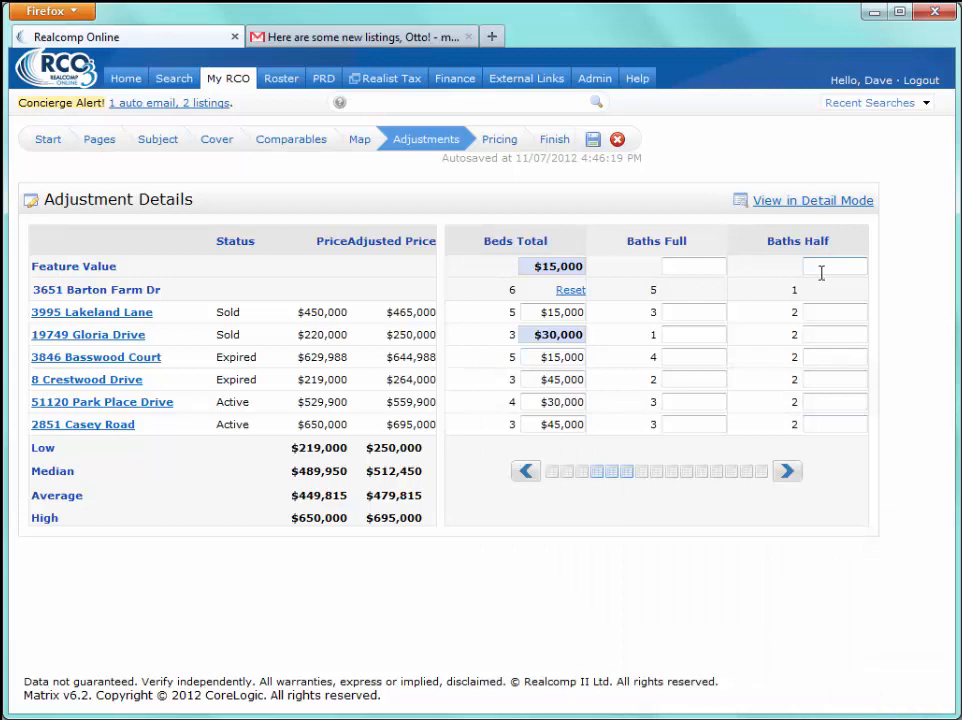
text(20000)
click(821, 272)
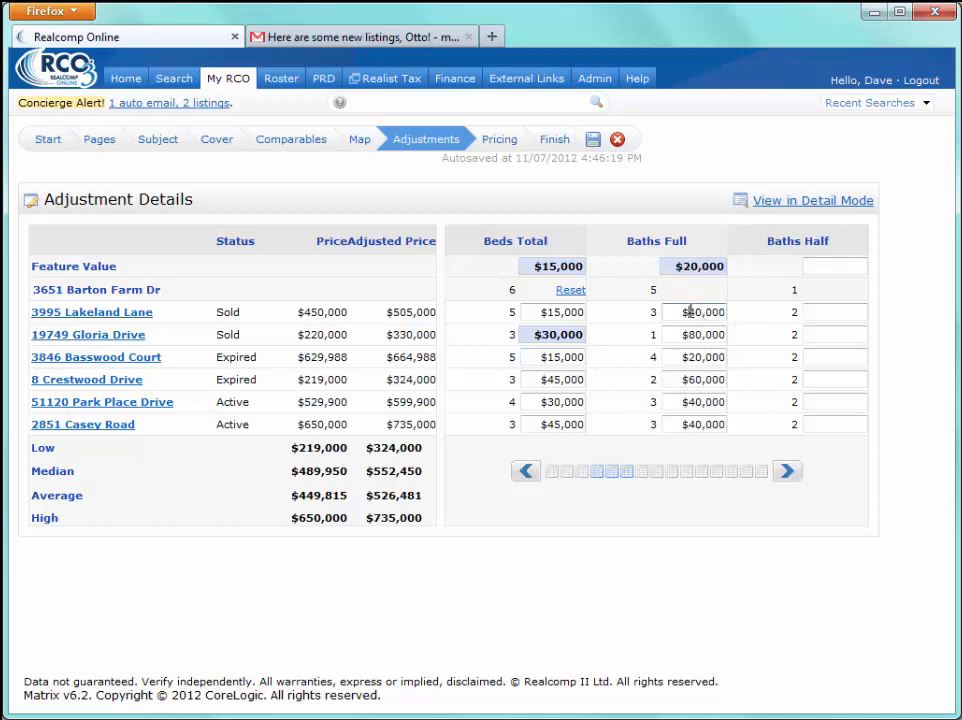
drag(689, 312, 728, 316)
click(737, 315)
key(BackSpace)
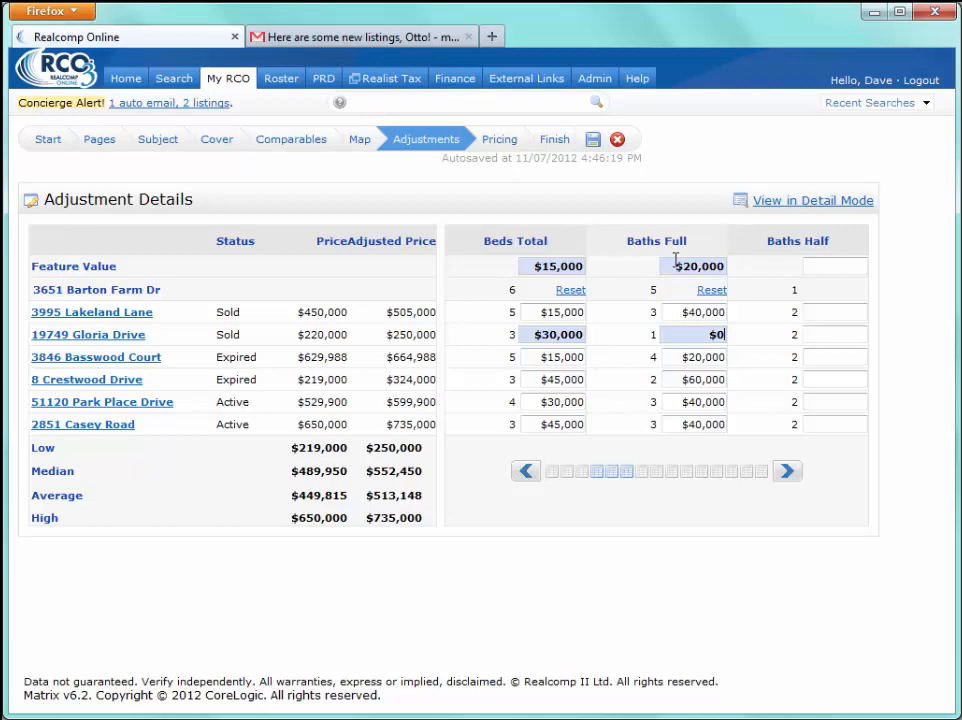
Step: Go to the Pricing stage and enter "I suggest $490,000.00" as the suggested list price
click(512, 150)
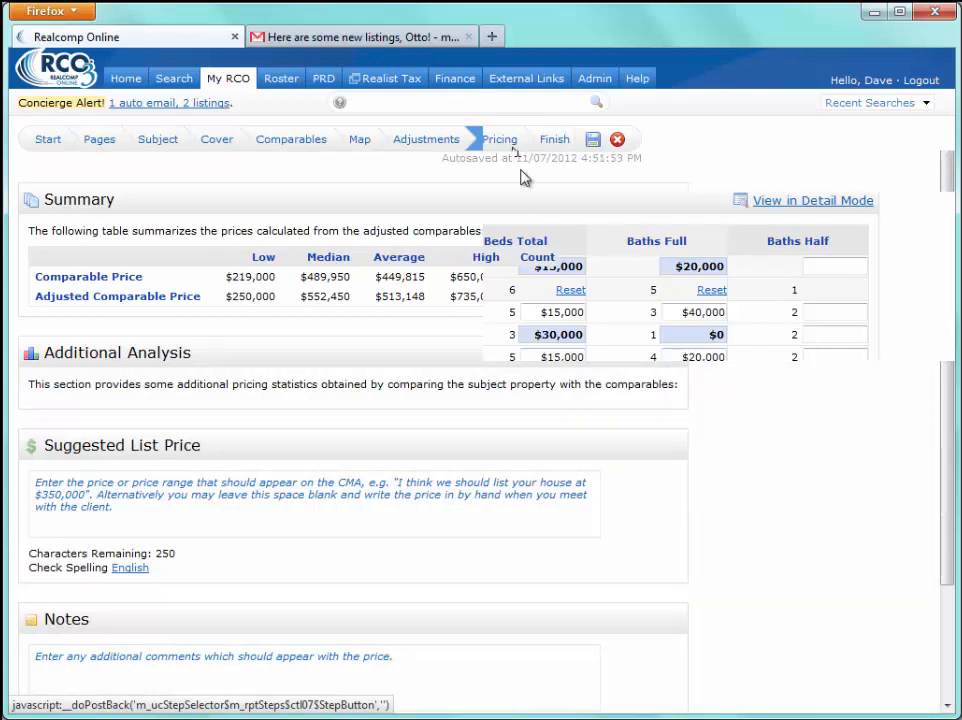
click(429, 486)
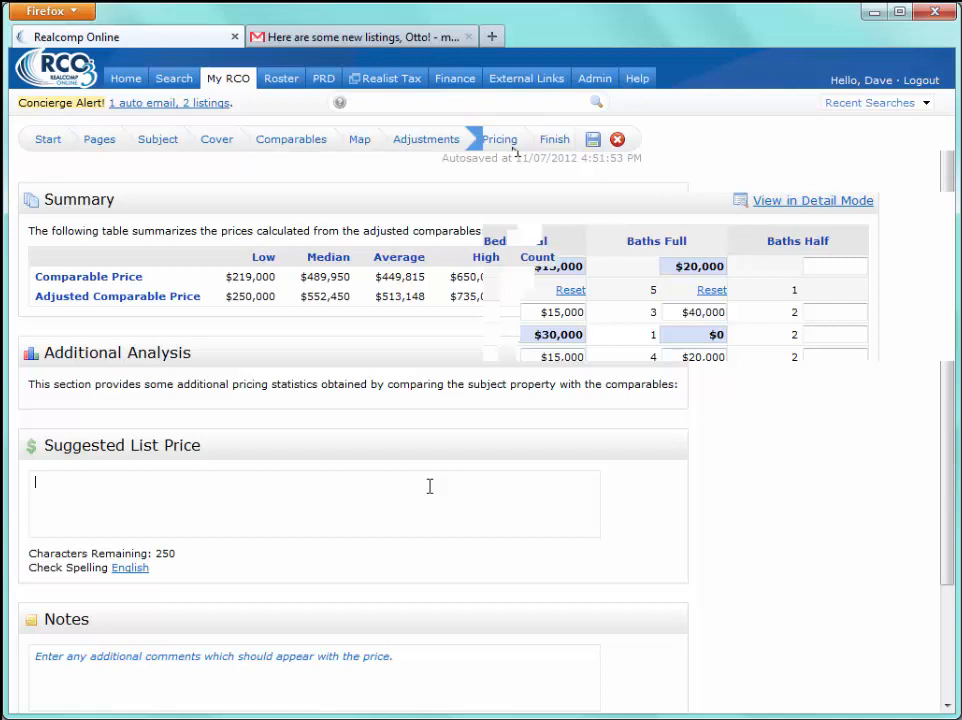
text(I suggest $490,)
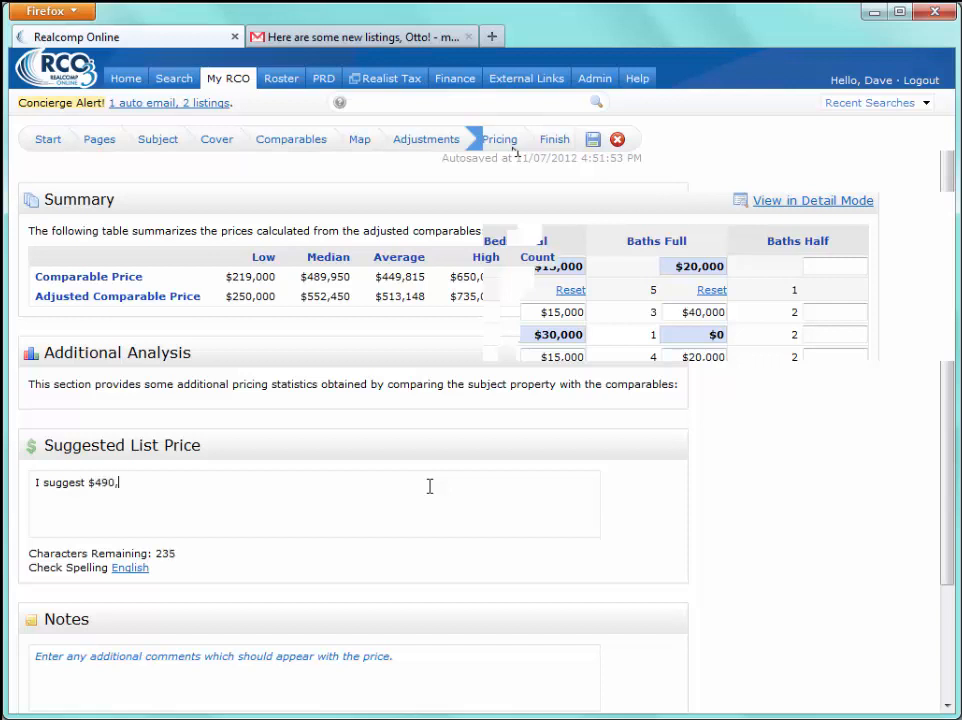
text(000. 00)
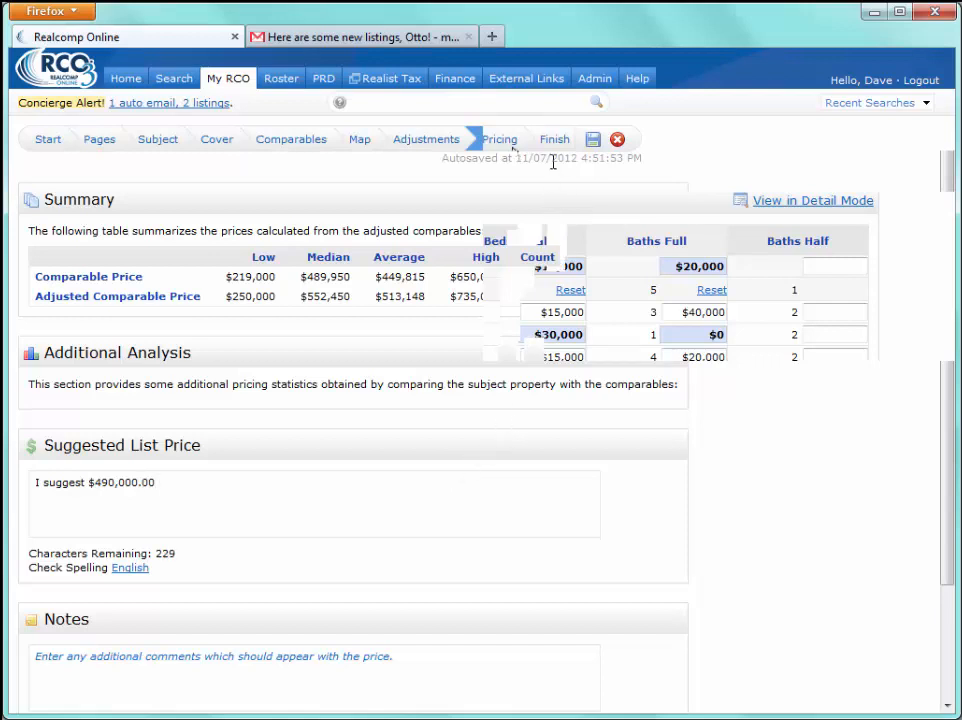
Step: Go to the Finish stage, save the CMA, and open the generated report to review its price adjustments pages
click(557, 150)
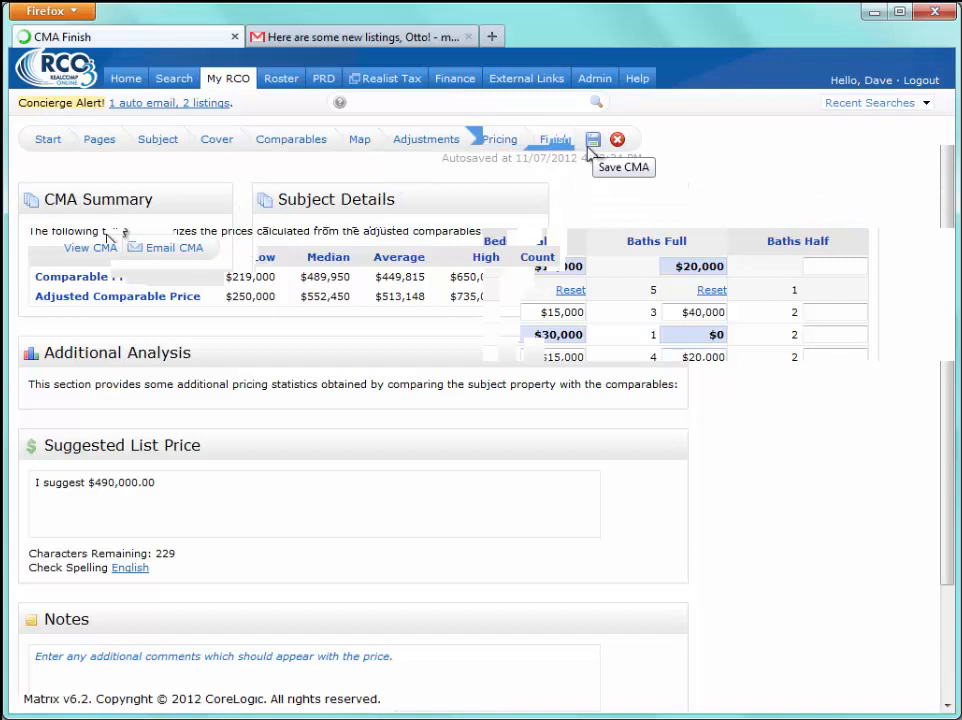
click(592, 142)
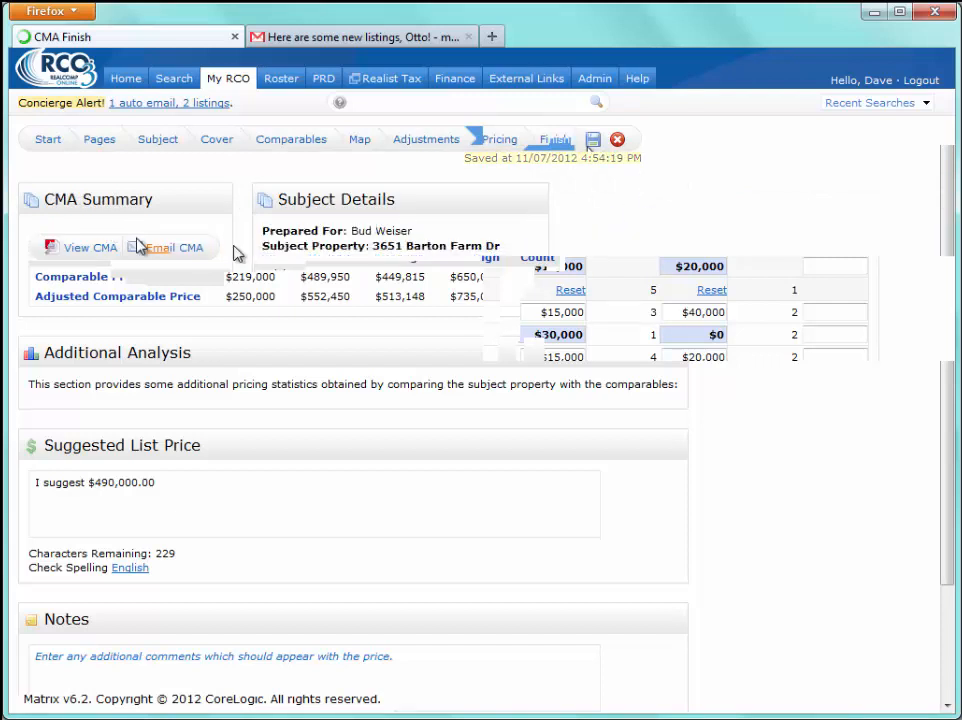
click(101, 249)
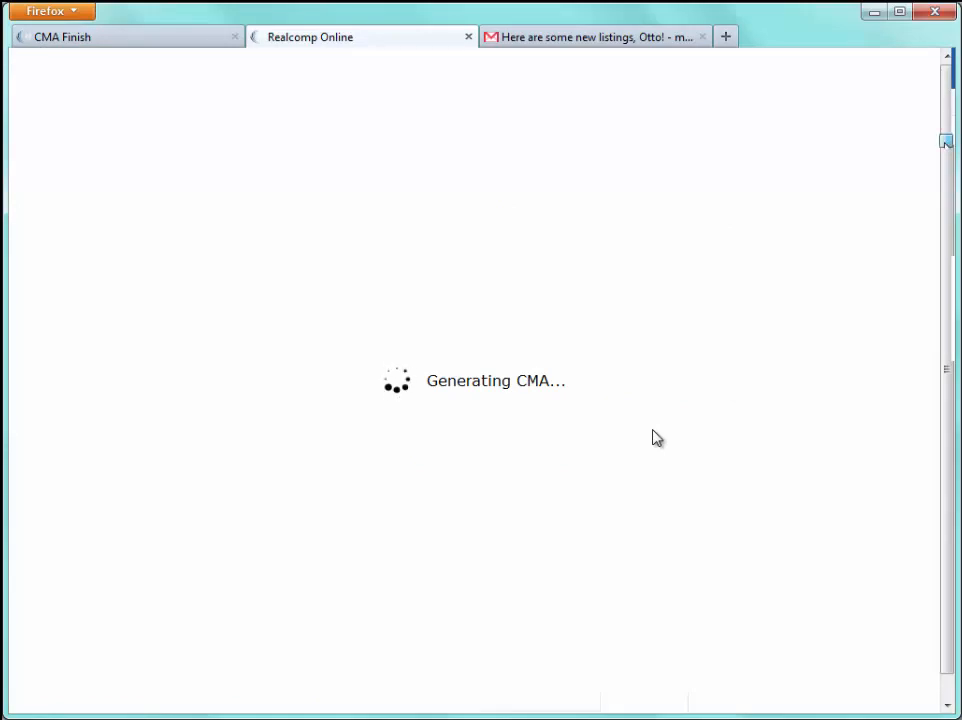
drag(947, 125, 951, 273)
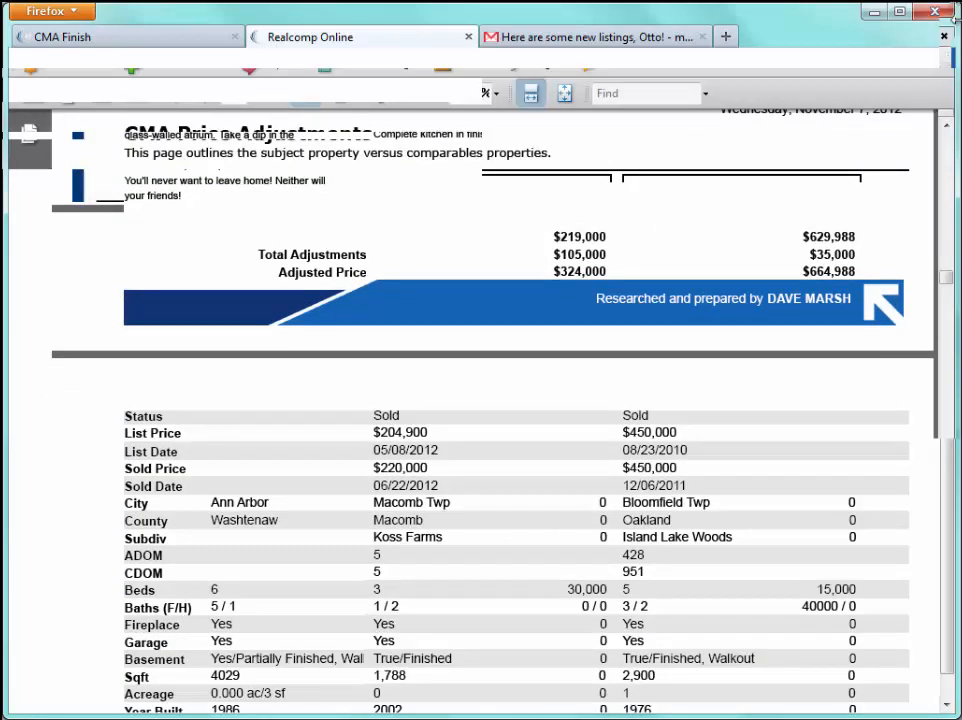